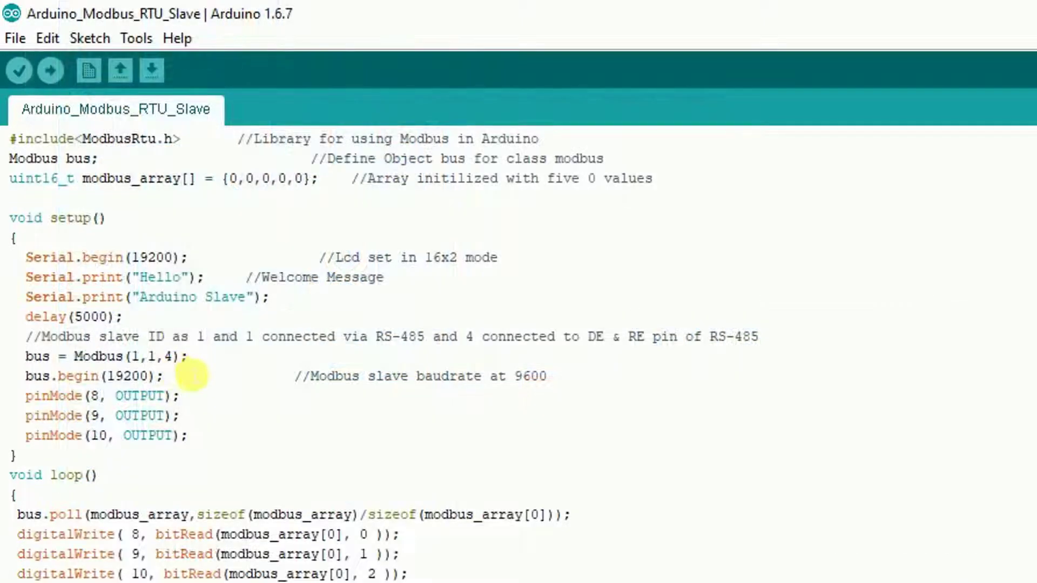
pyautogui.scroll(-1, 135, 492)
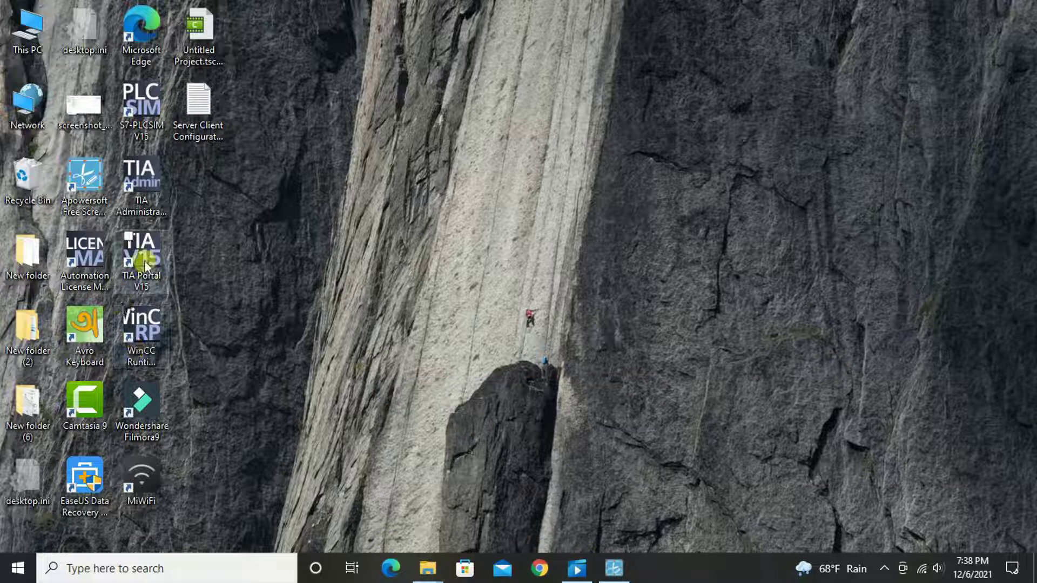
# Step: Open TIA Portal V15 and create a new project named "Arduino Modbus SCADA"
pyautogui.doubleClick(143, 261)
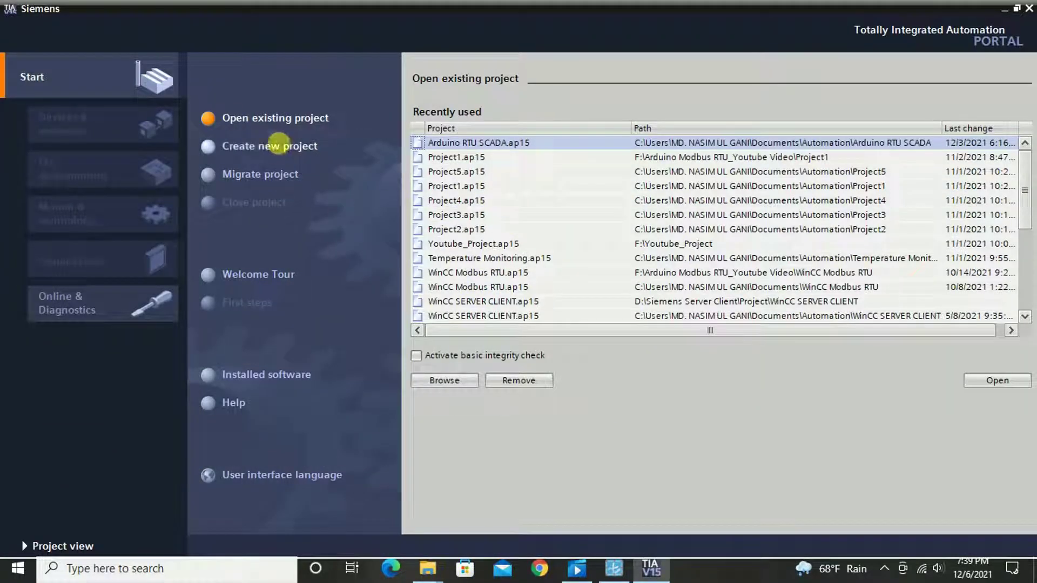
pyautogui.click(279, 142)
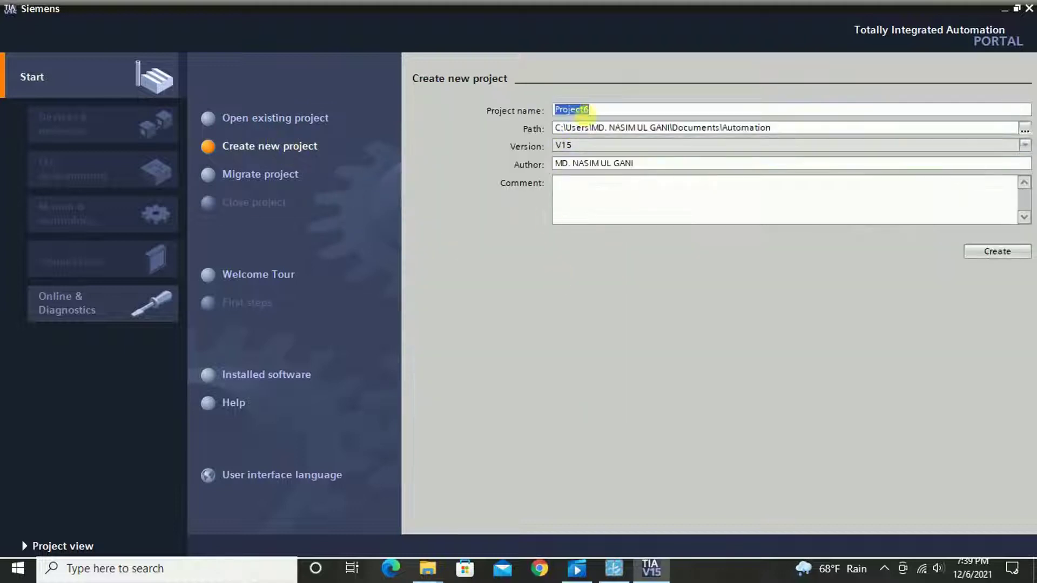
pyautogui.click(592, 108)
pyautogui.press('BackSpace')
pyautogui.press('BackSpace')
pyautogui.press('BackSpace')
pyautogui.press('BackSpace')
pyautogui.press('BackSpace')
pyautogui.press('BackSpace')
pyautogui.press('BackSpace')
pyautogui.press('BackSpace')
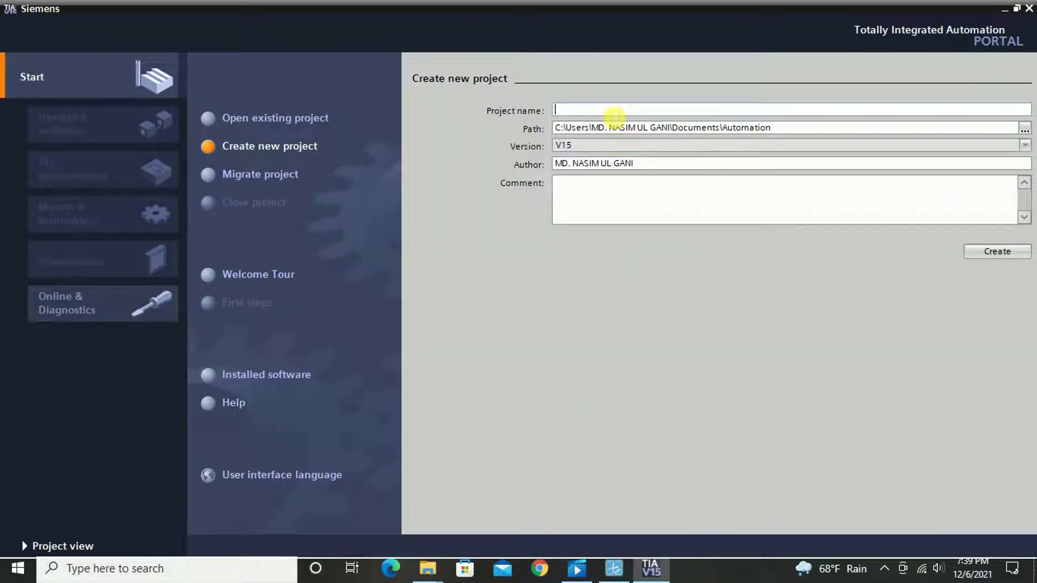
pyautogui.write('A')
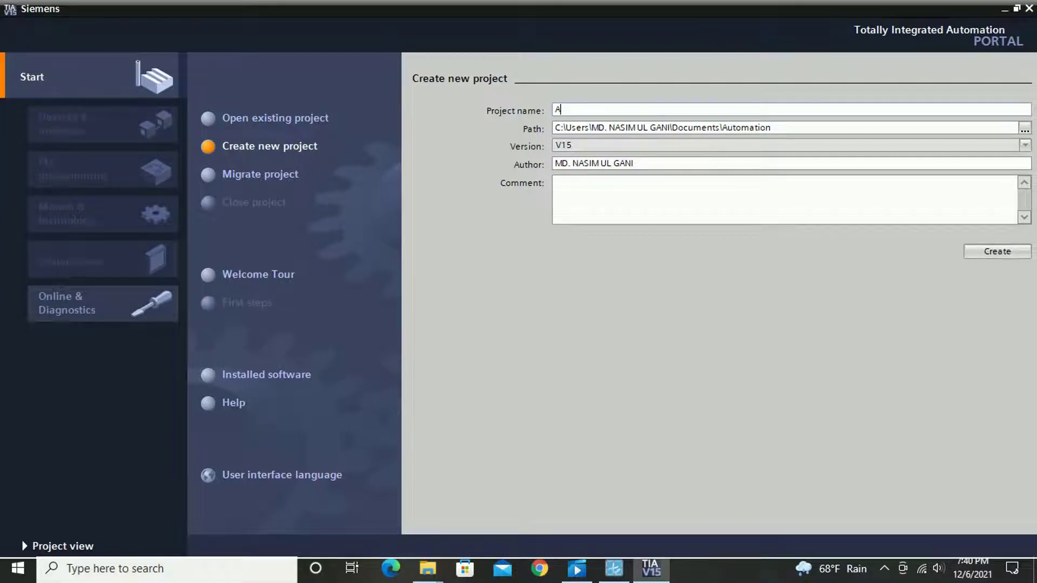
pyautogui.write('rduino Modbus SCADA')
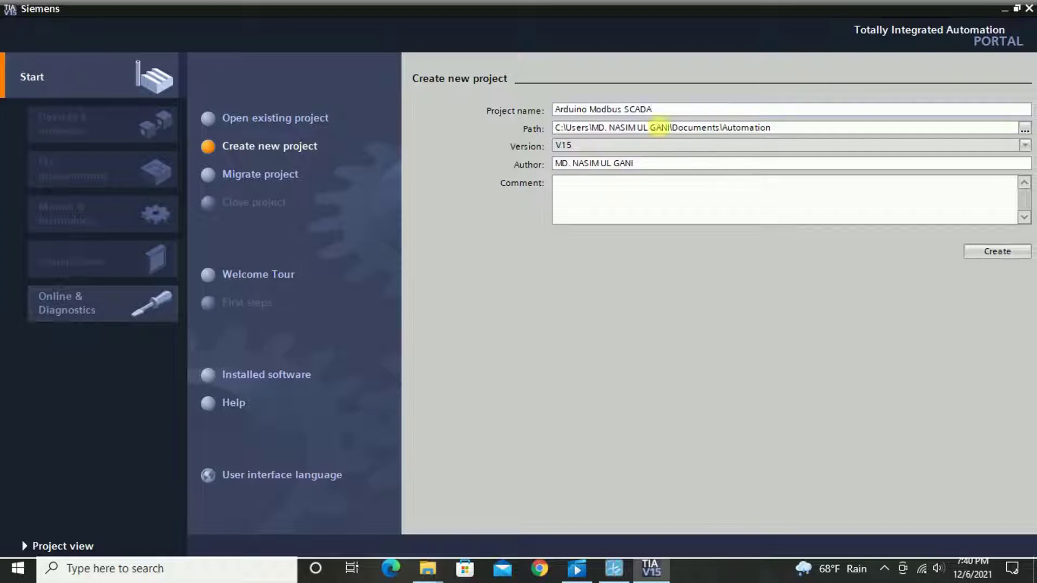
pyautogui.click(996, 251)
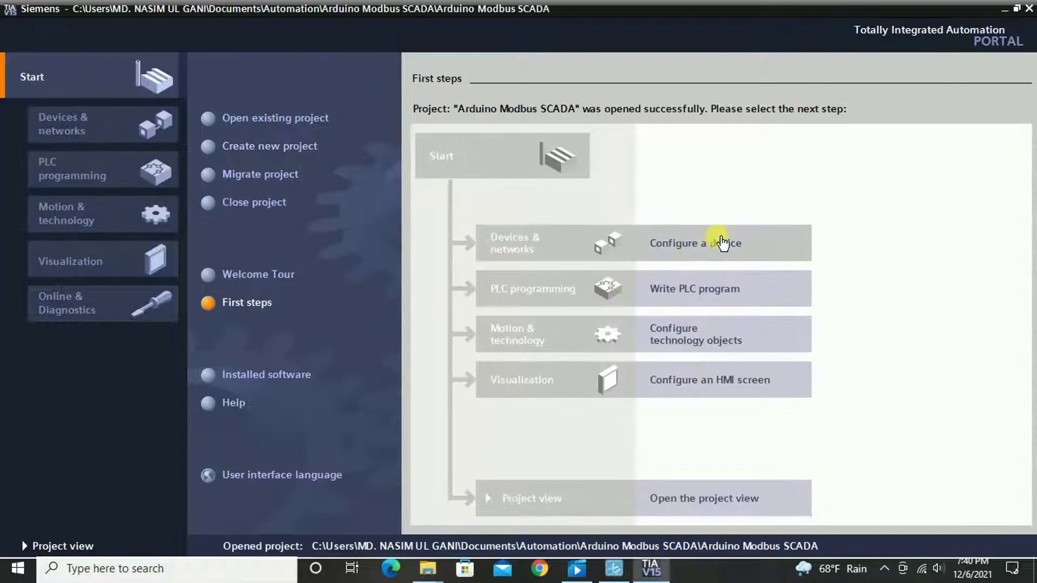
# Step: Add a PC system device of type WinCC RT Advanced from the SIMATIC HMI applications to the project
pyautogui.click(716, 246)
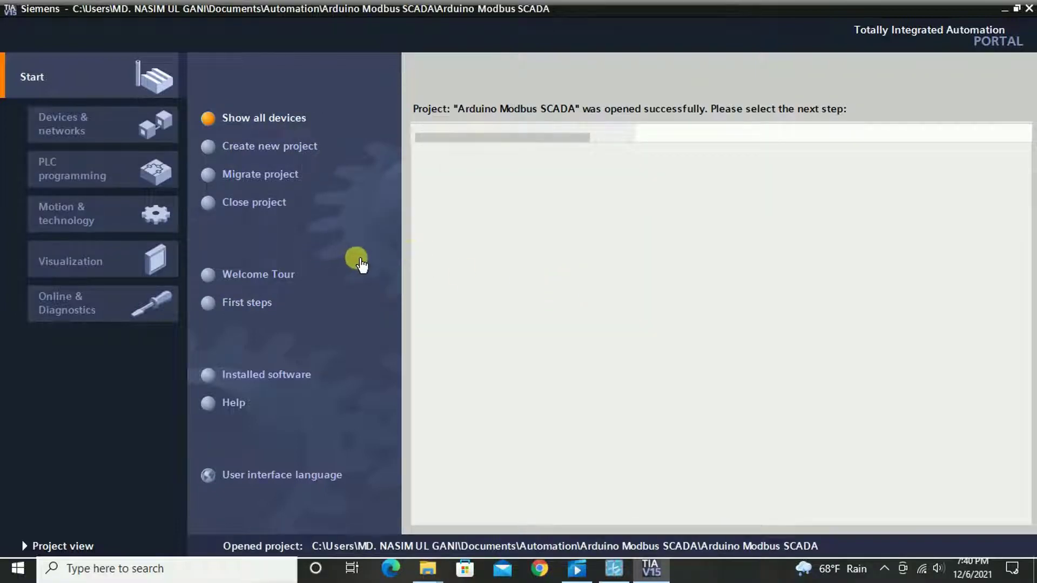
pyautogui.click(267, 145)
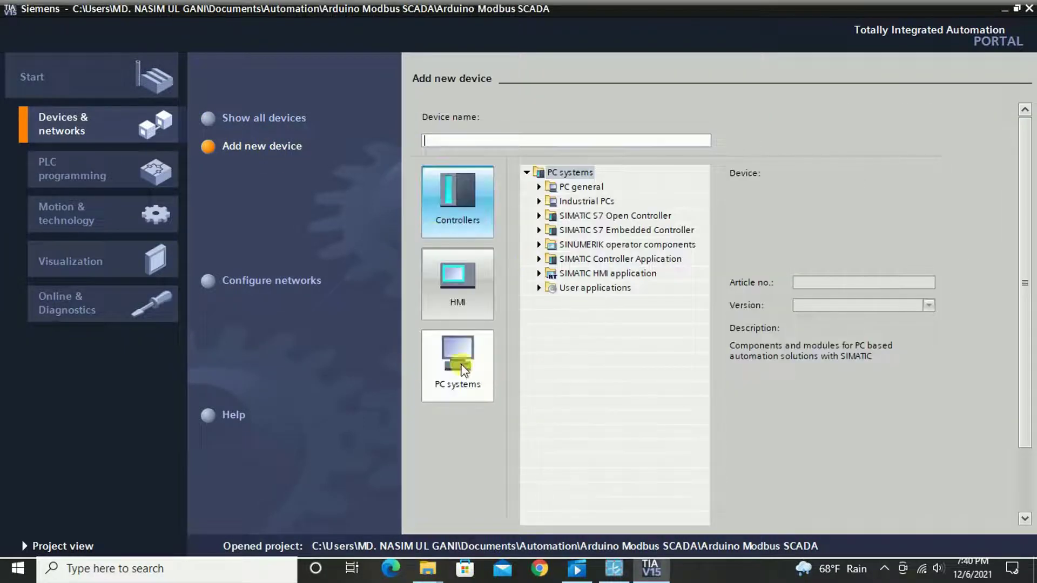
pyautogui.click(463, 370)
pyautogui.click(539, 274)
pyautogui.scroll(-1, 539, 274)
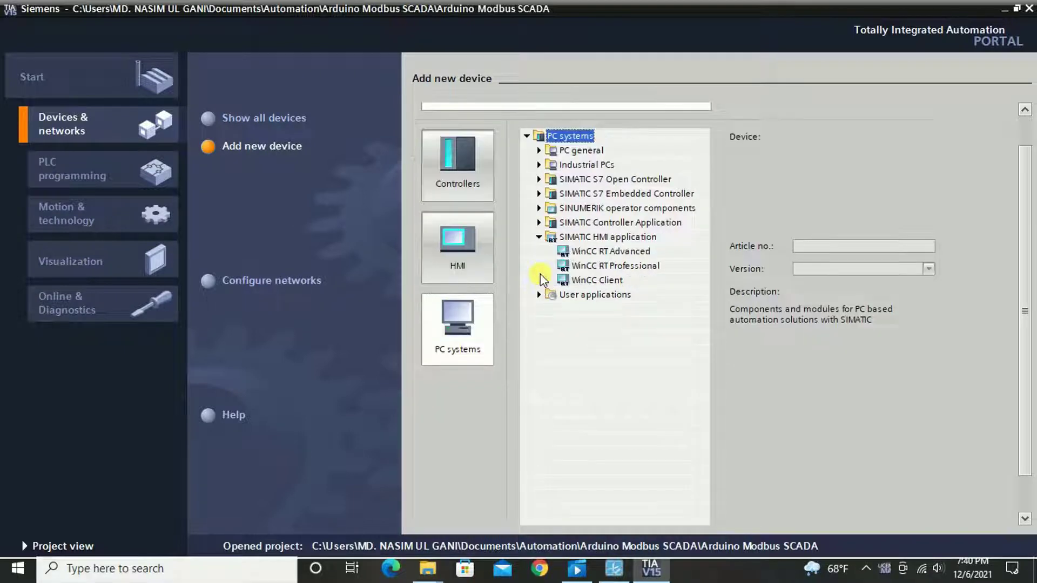
pyautogui.click(610, 251)
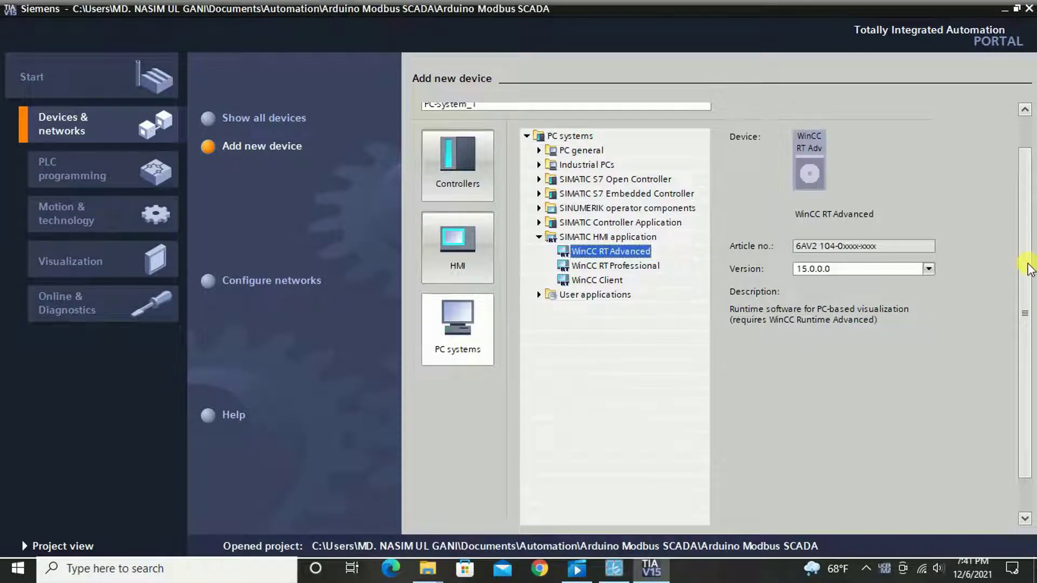
pyautogui.scroll(-2, 1026, 265)
pyautogui.click(899, 510)
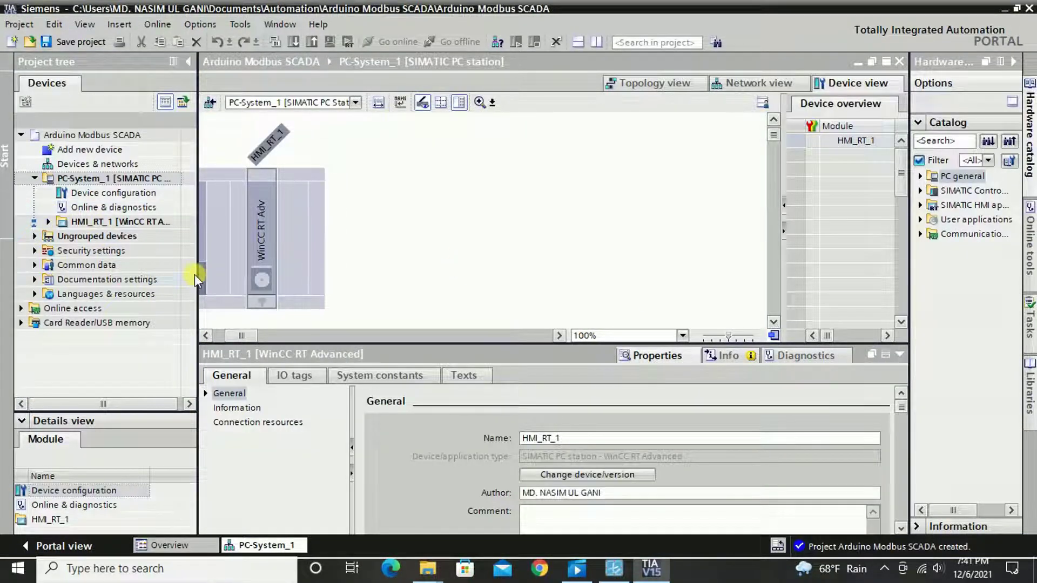
# Step: Add a new connection to HMI_RT_1 and set its communication driver to Modicon Modbus RTU
pyautogui.moveTo(198, 293); pyautogui.dragTo(162, 293)
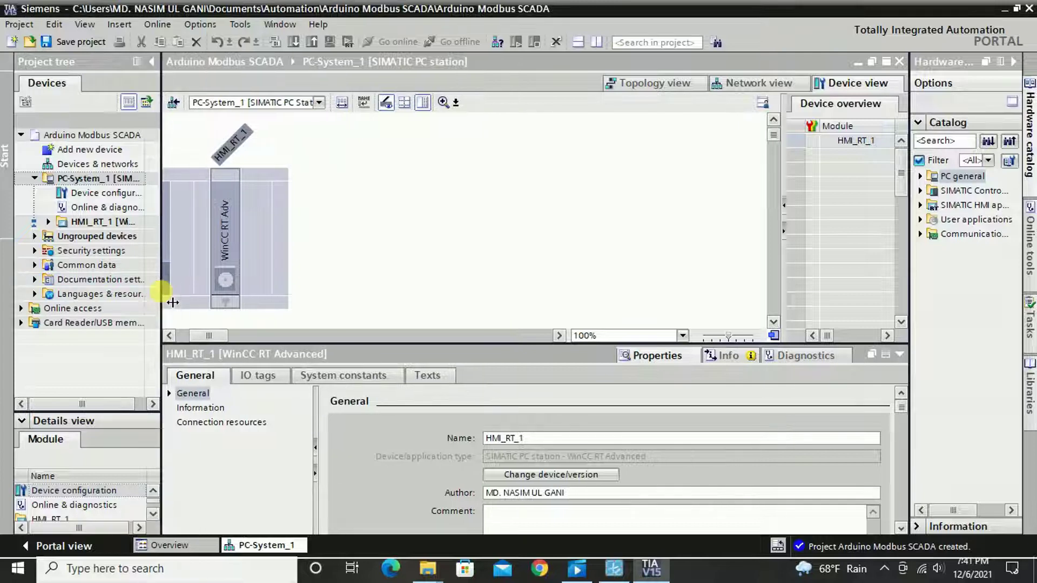
pyautogui.moveTo(209, 336); pyautogui.dragTo(189, 336)
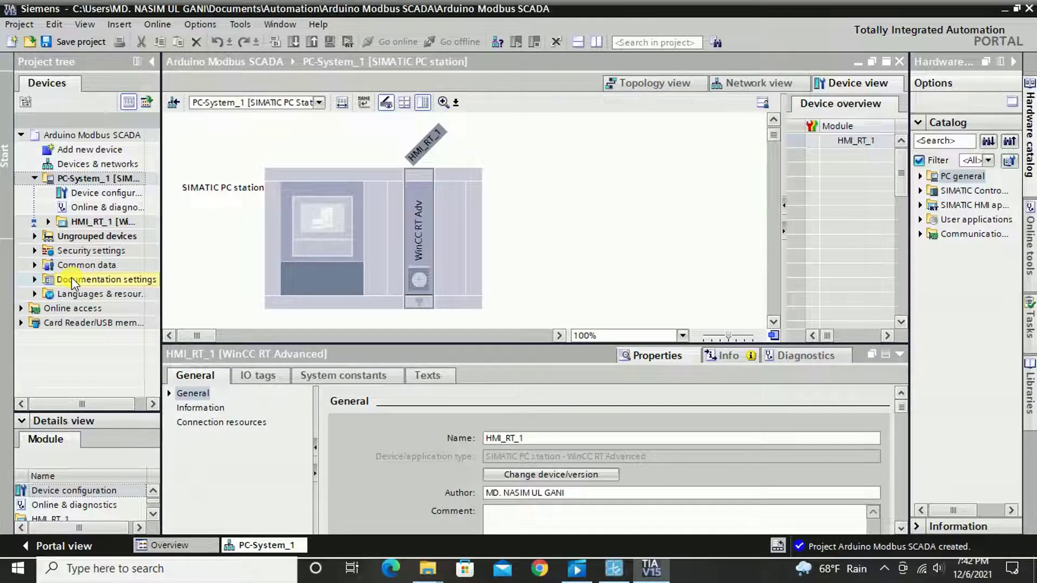
pyautogui.click(49, 222)
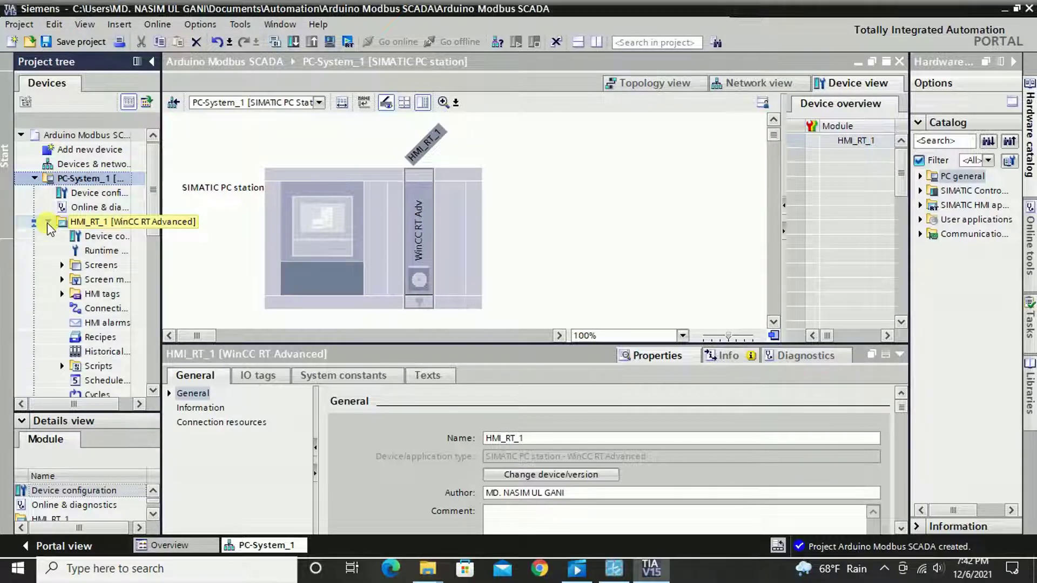
pyautogui.doubleClick(113, 309)
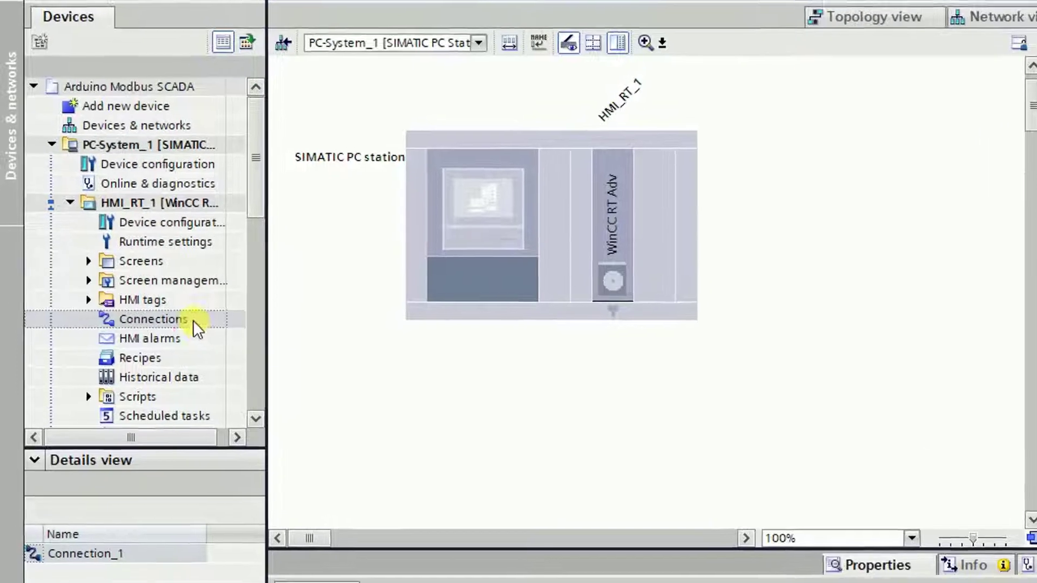
pyautogui.click(142, 313)
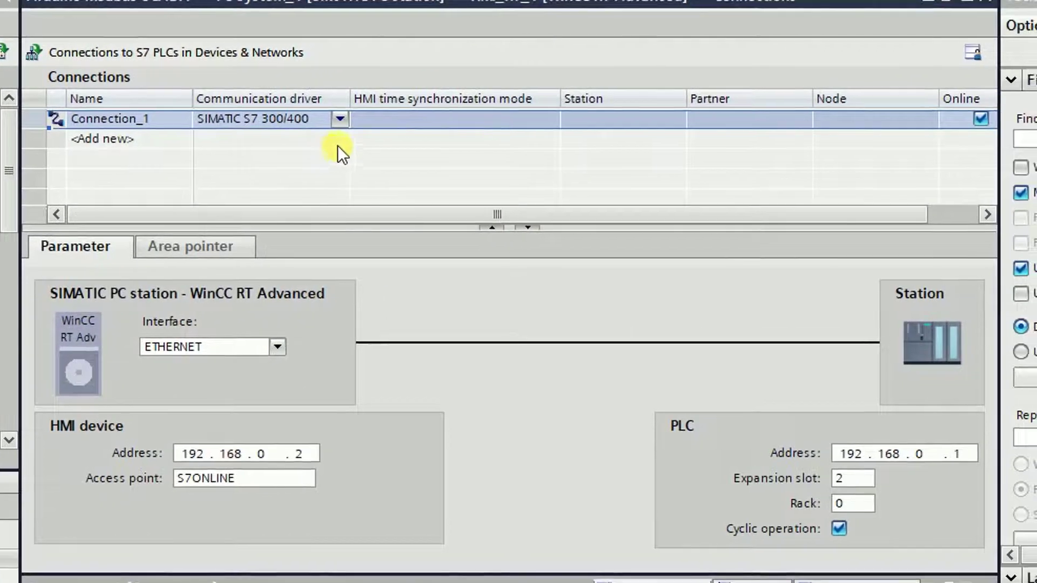
pyautogui.click(342, 117)
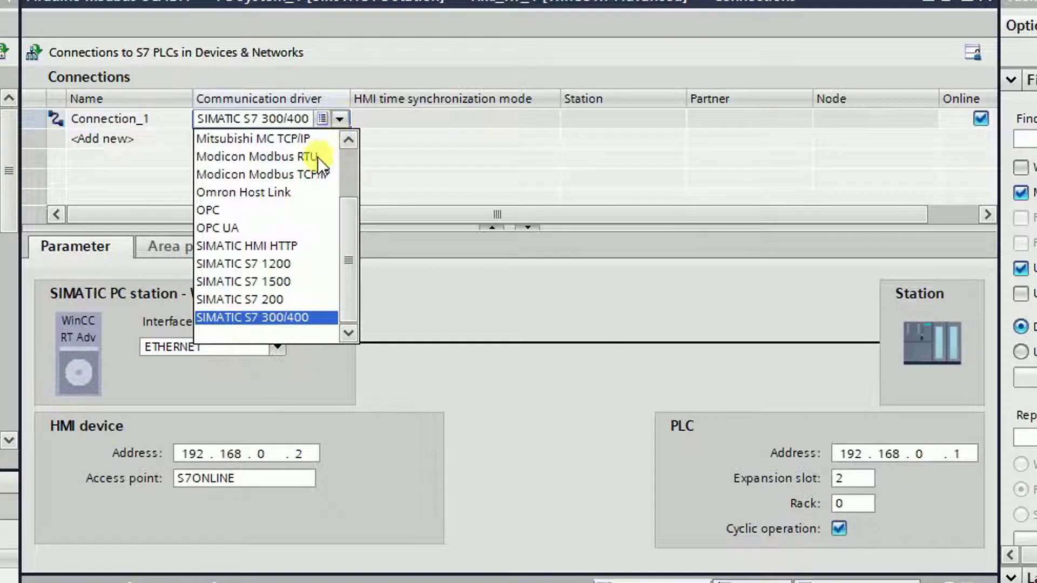
pyautogui.click(309, 157)
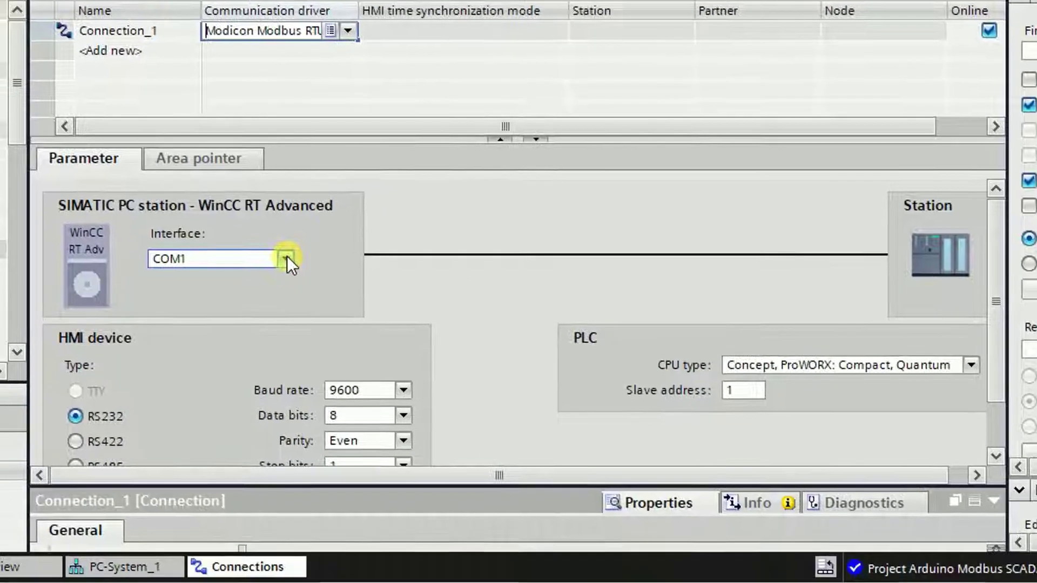
# Step: Configure the Modbus connection with interface COM4, type RS485, baud rate 19200 and parity None, and close the connections editor
pyautogui.click(278, 347)
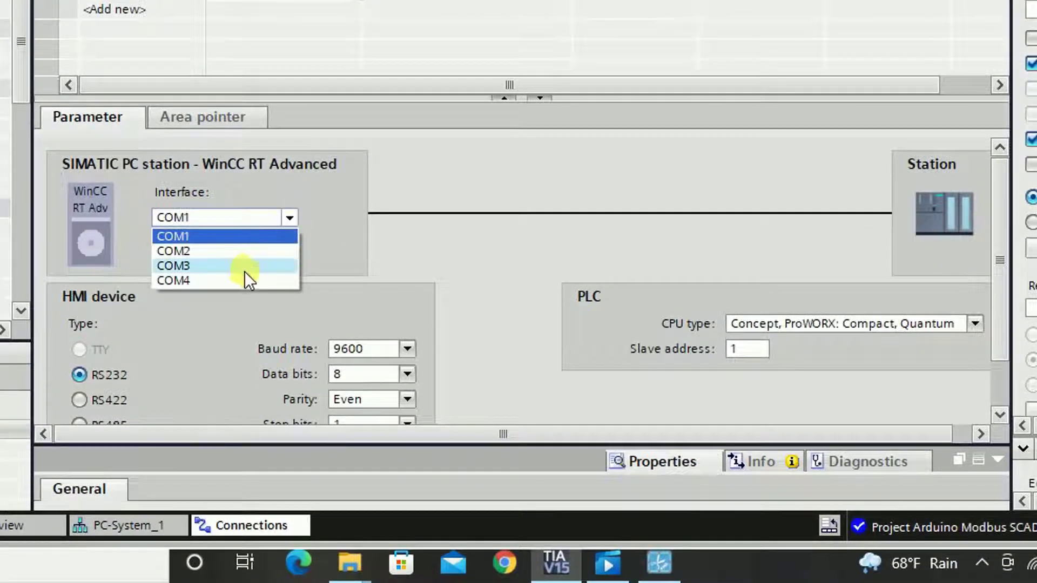
pyautogui.click(216, 280)
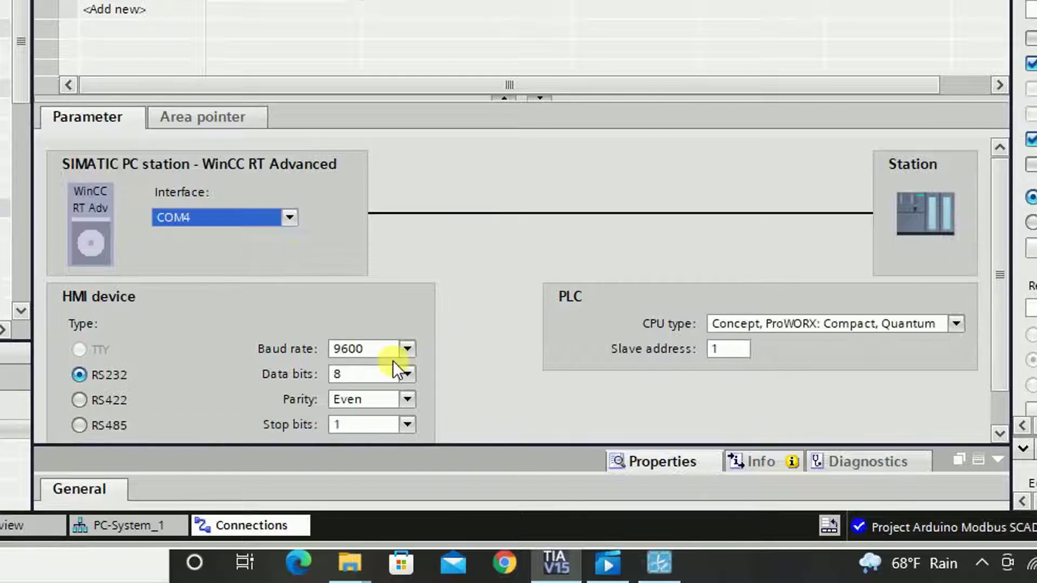
pyautogui.click(79, 425)
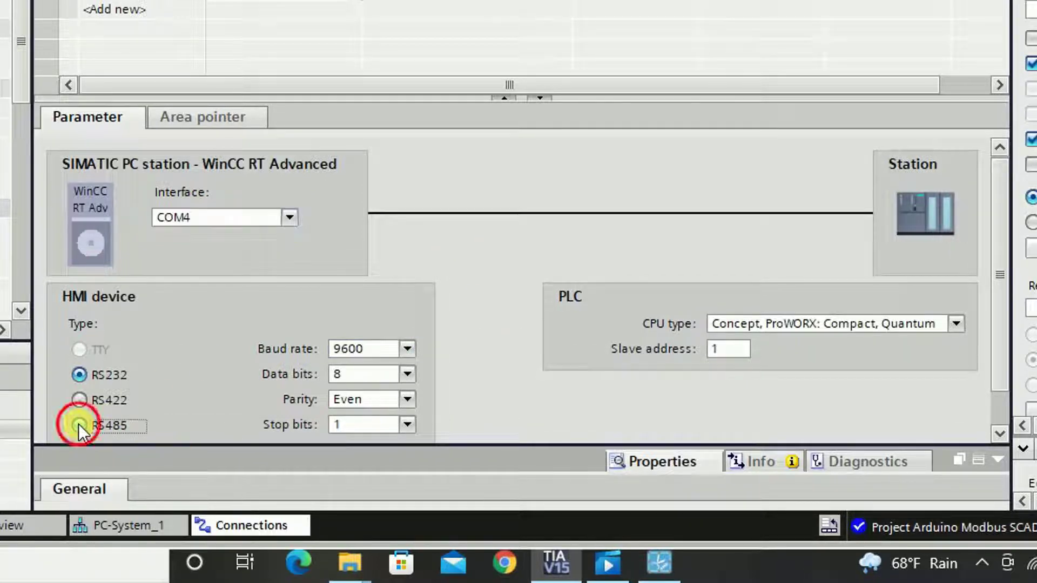
pyautogui.click(408, 349)
pyautogui.click(359, 397)
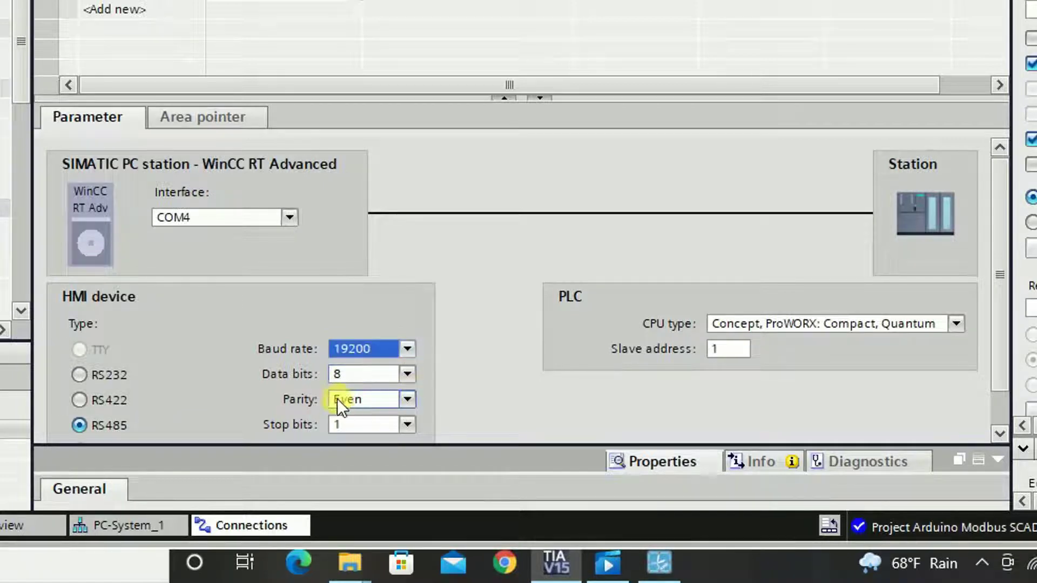
pyautogui.click(408, 399)
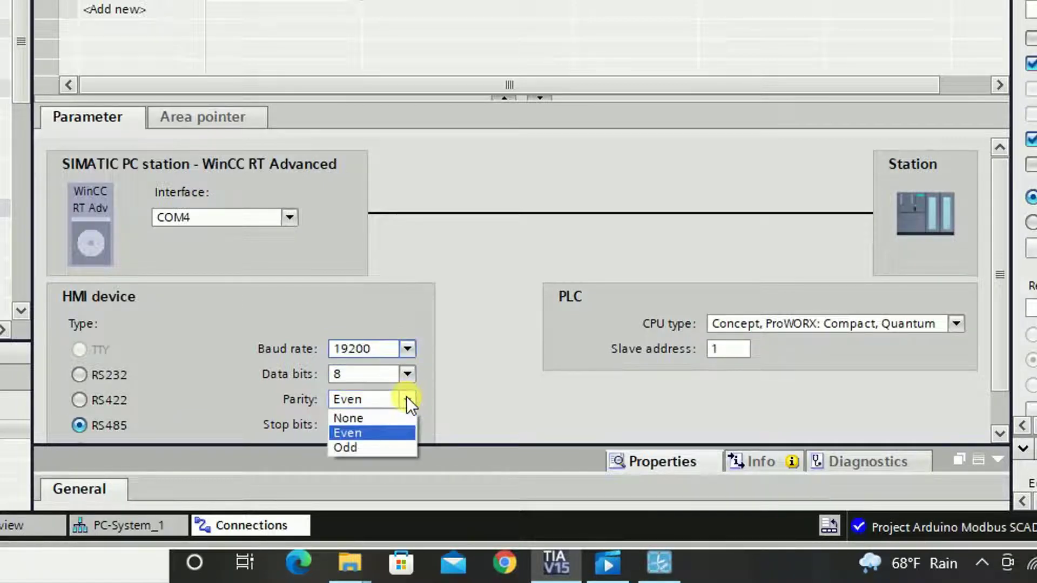
pyautogui.click(361, 415)
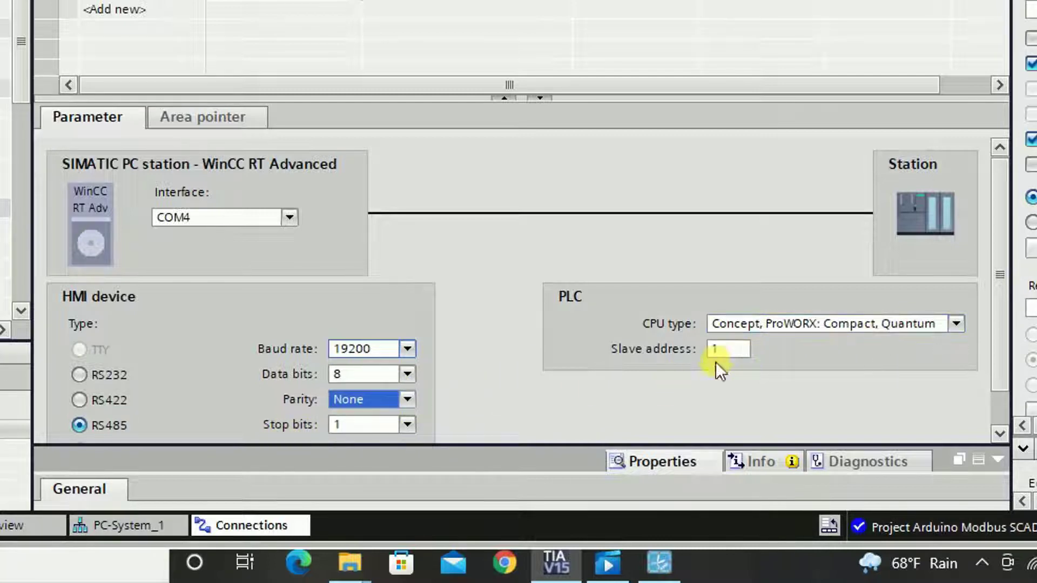
pyautogui.scroll(-2, 724, 356)
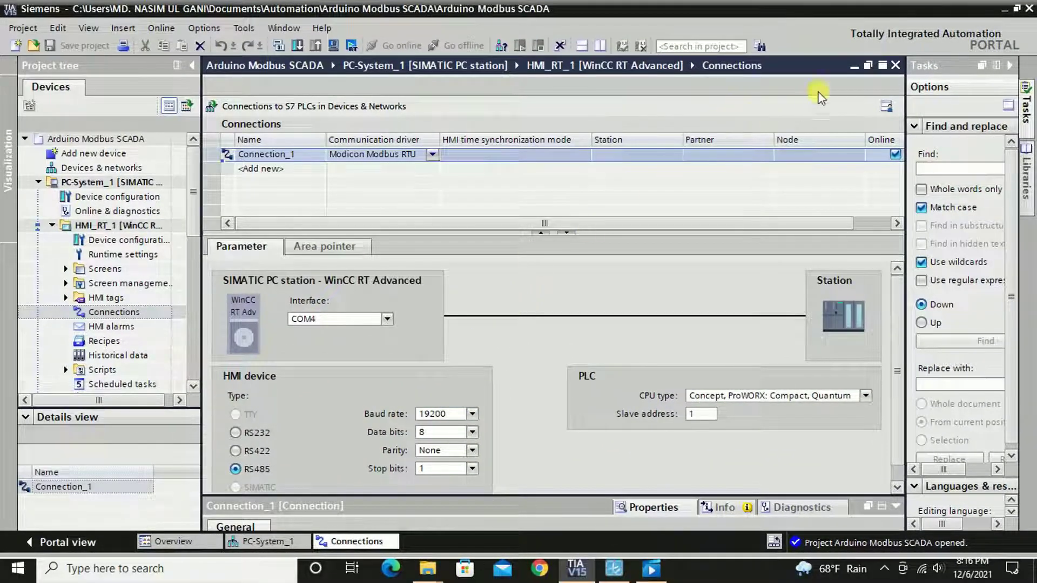
pyautogui.click(895, 66)
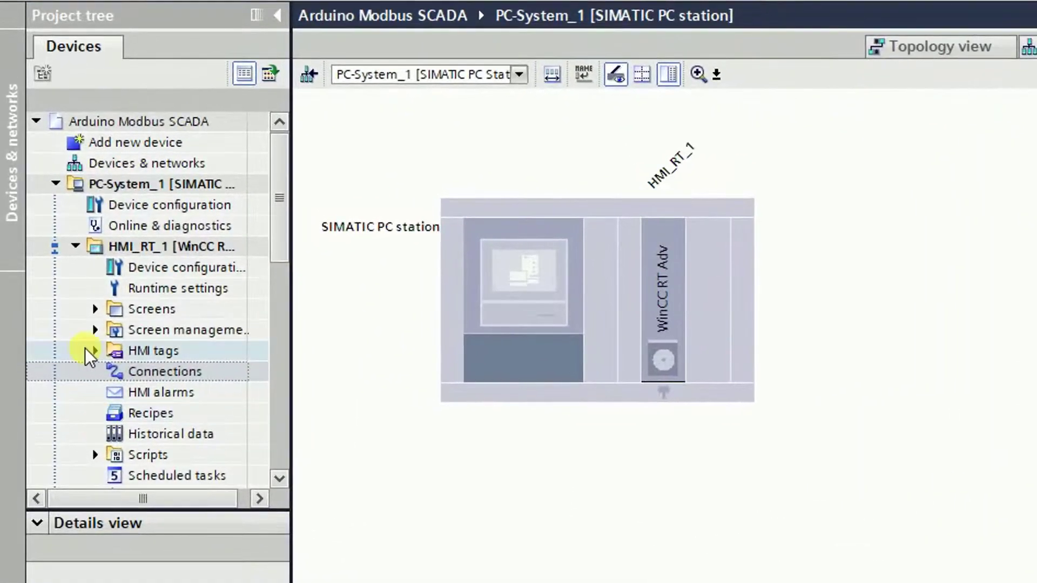
# Step: Add a tag named volt_int to the default HMI tag table of HMI_RT_1
pyautogui.click(71, 307)
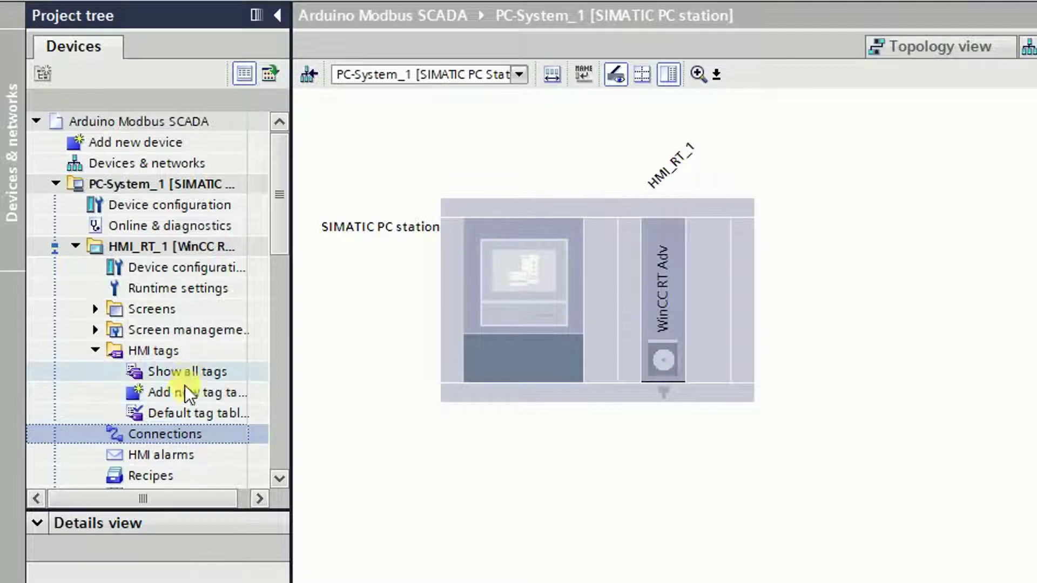
pyautogui.click(173, 414)
pyautogui.doubleClick(165, 413)
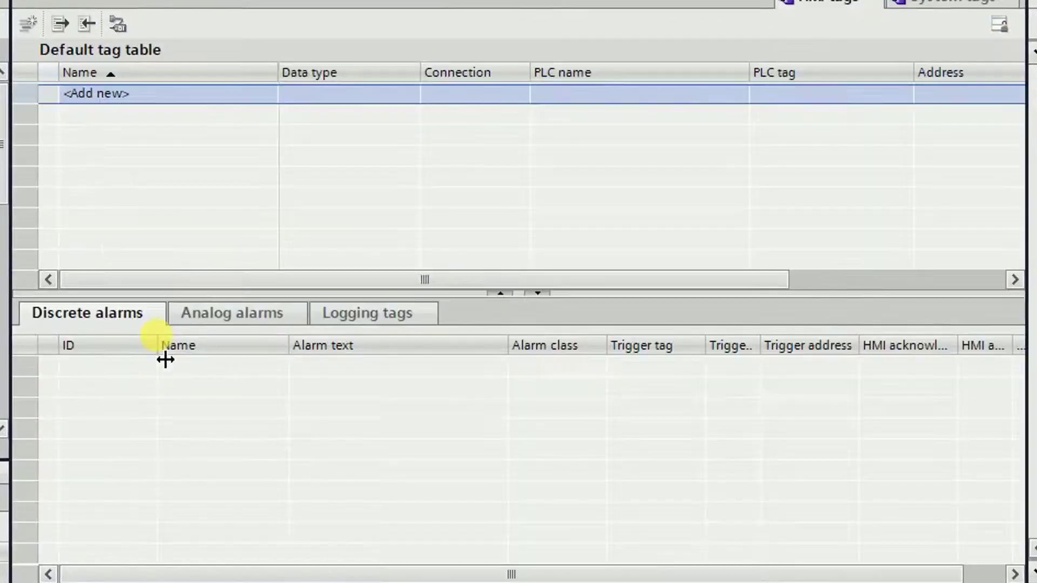
pyautogui.click(179, 91)
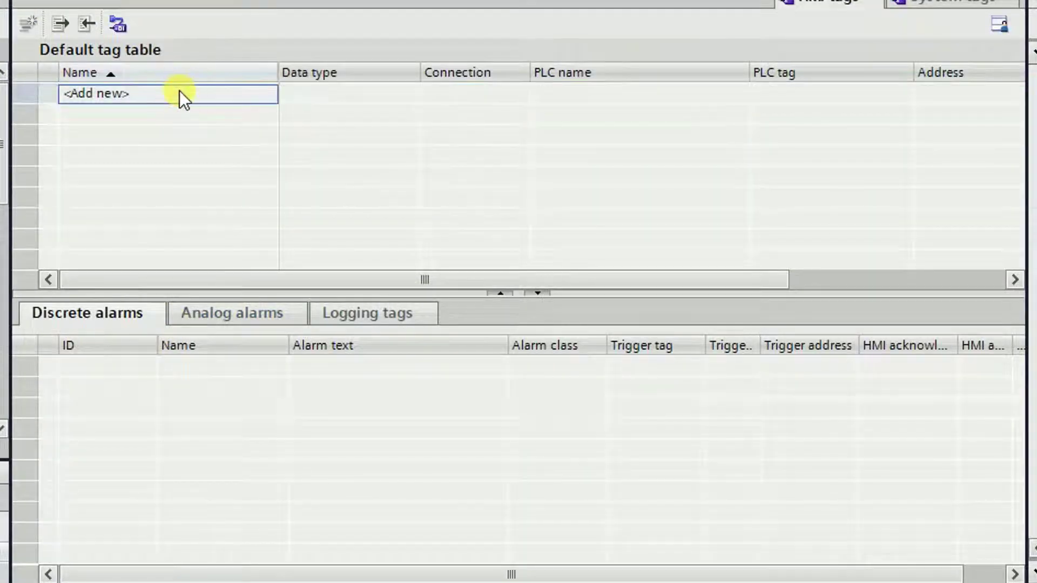
pyautogui.doubleClick(137, 97)
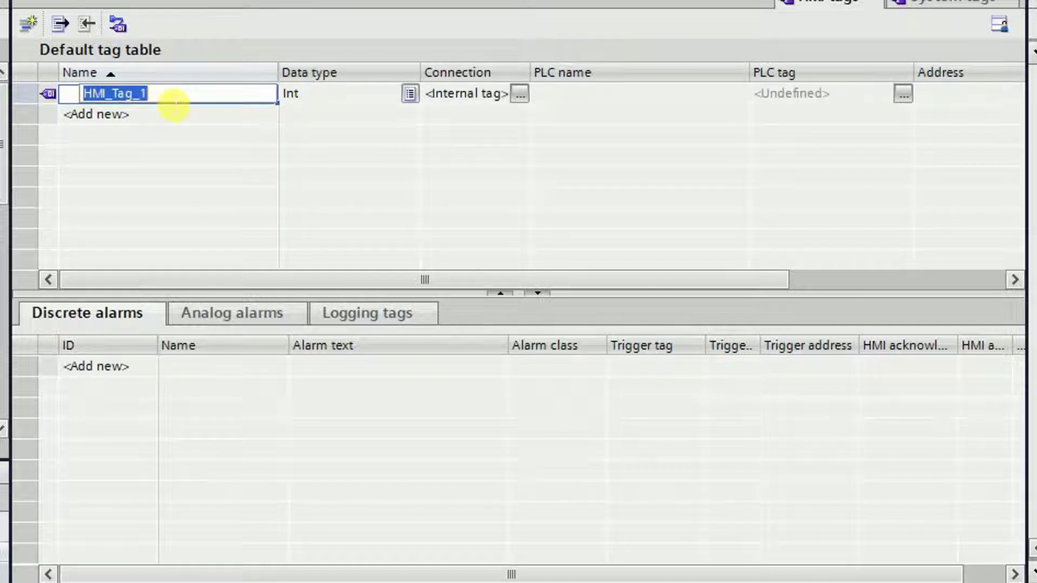
pyautogui.click(170, 100)
pyautogui.press('BackSpace')
pyautogui.press('BackSpace')
pyautogui.press('BackSpace')
pyautogui.press('BackSpace')
pyautogui.press('BackSpace')
pyautogui.press('BackSpace')
pyautogui.press('BackSpace')
pyautogui.press('BackSpace')
pyautogui.press('BackSpace')
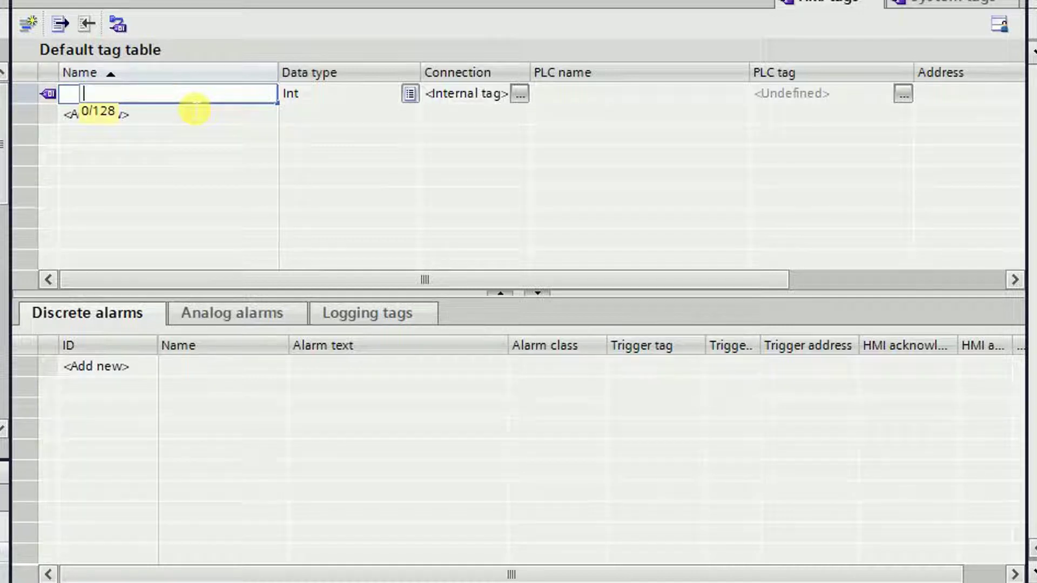
pyautogui.write('volt_int')
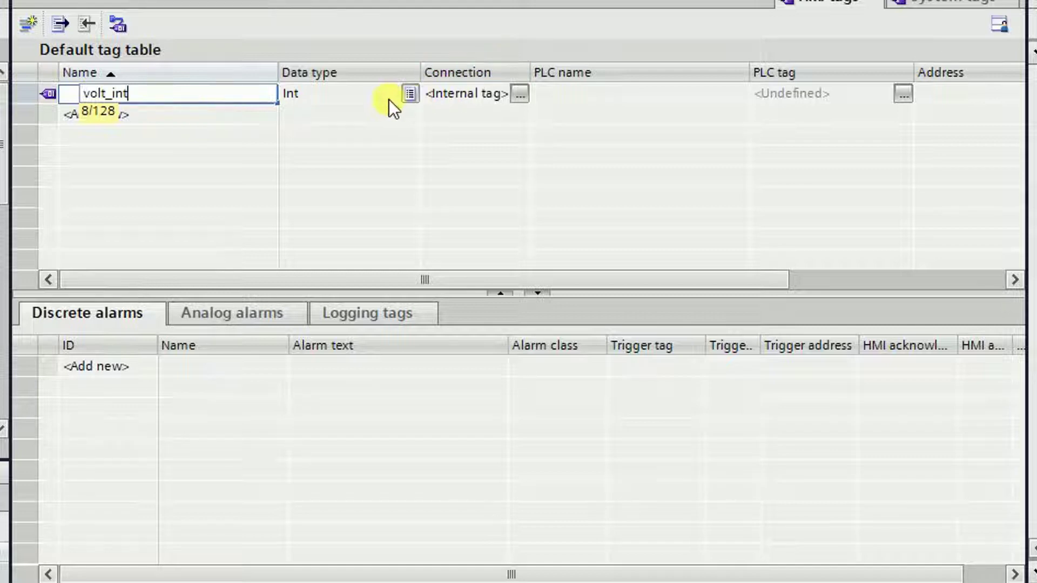
# Step: Assign the volt_int tag to Connection_1 in place of the internal tag setting
pyautogui.click(524, 93)
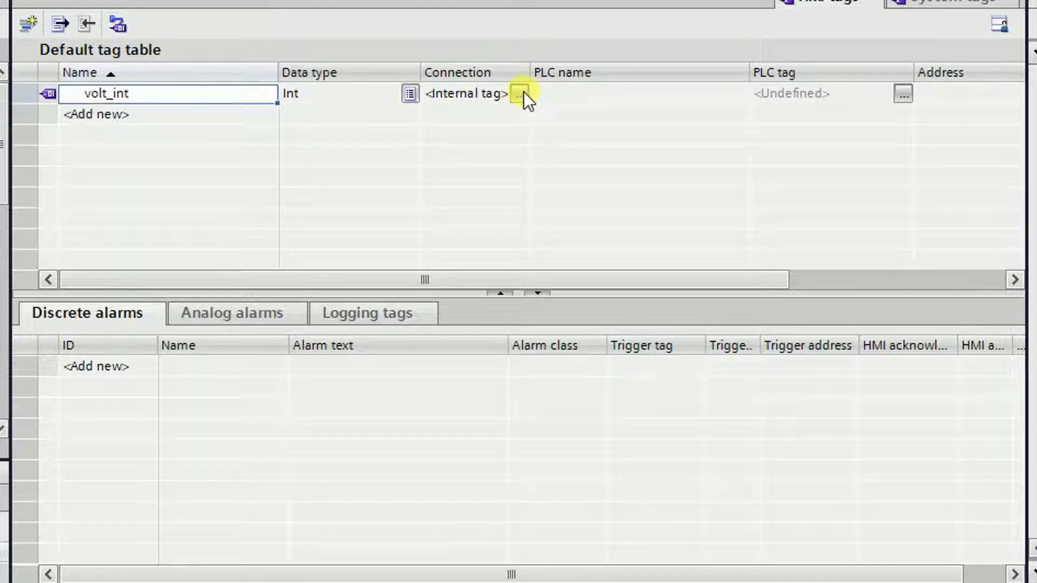
pyautogui.click(524, 93)
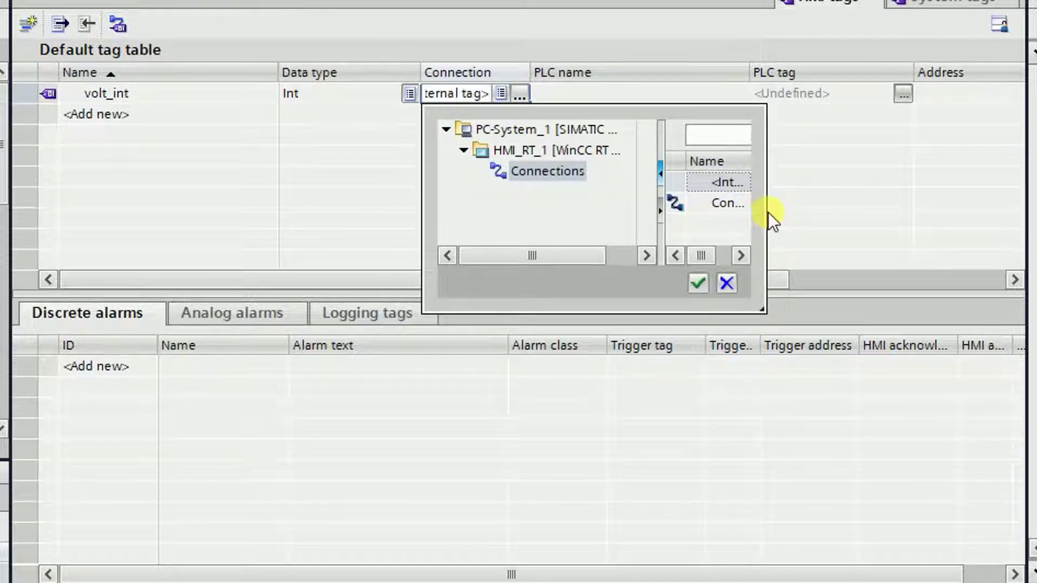
pyautogui.moveTo(772, 217); pyautogui.dragTo(924, 230)
pyautogui.click(784, 204)
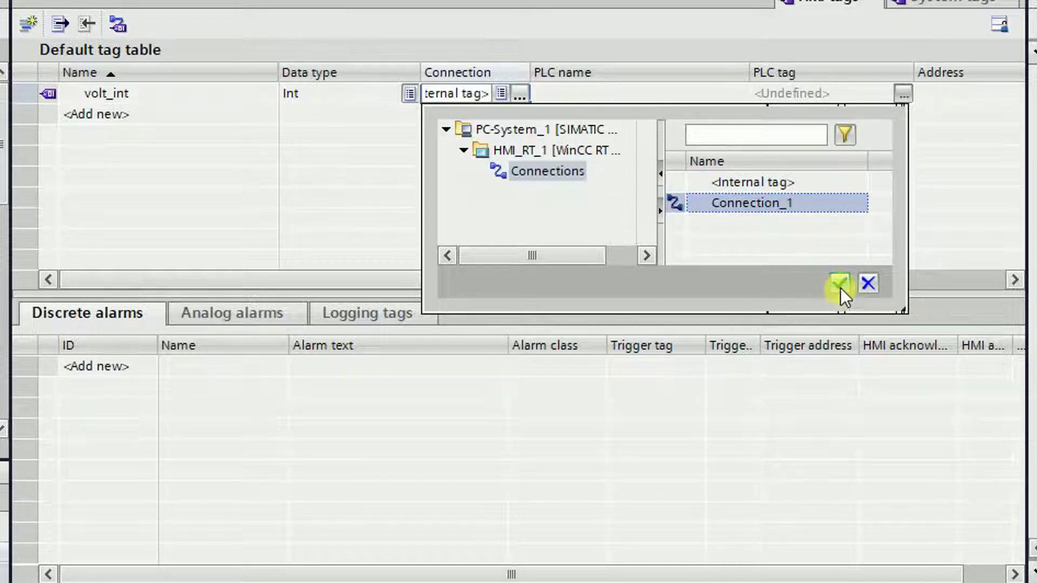
pyautogui.click(840, 284)
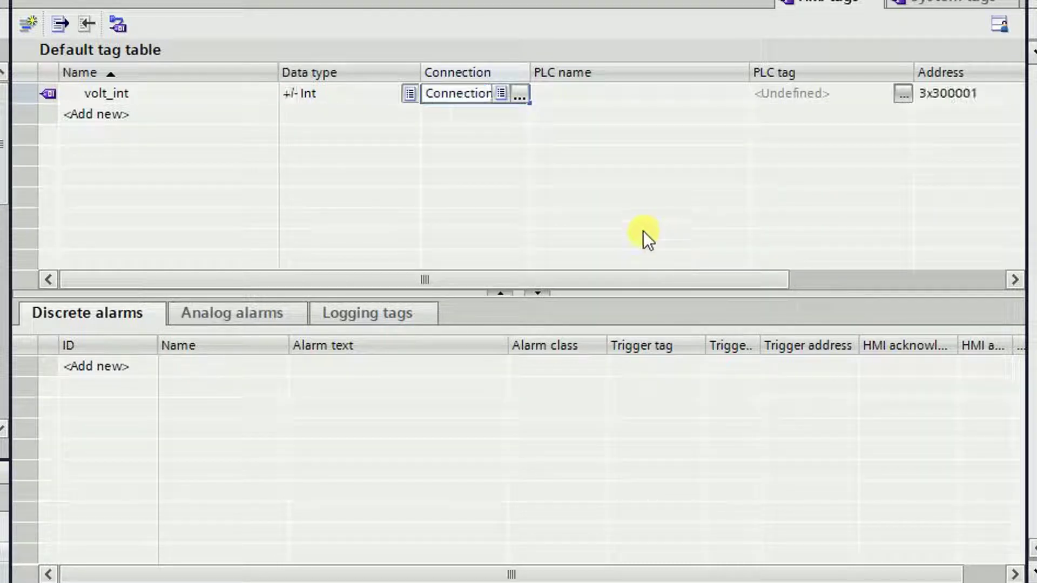
# Step: Set the address of the volt_int tag to 300002, keeping operand type 3x
pyautogui.moveTo(764, 283); pyautogui.dragTo(828, 271)
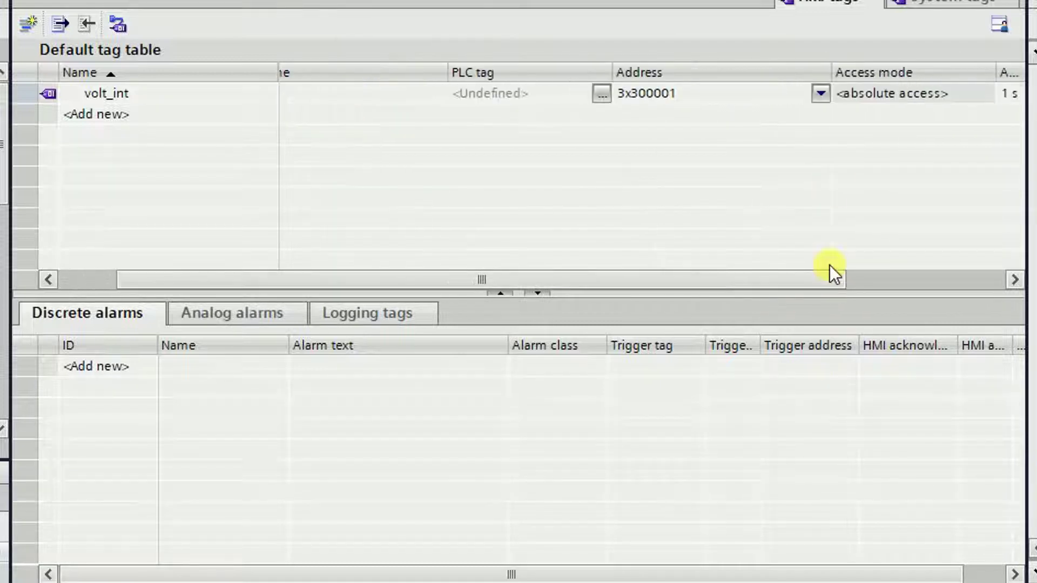
pyautogui.click(821, 95)
pyautogui.click(822, 93)
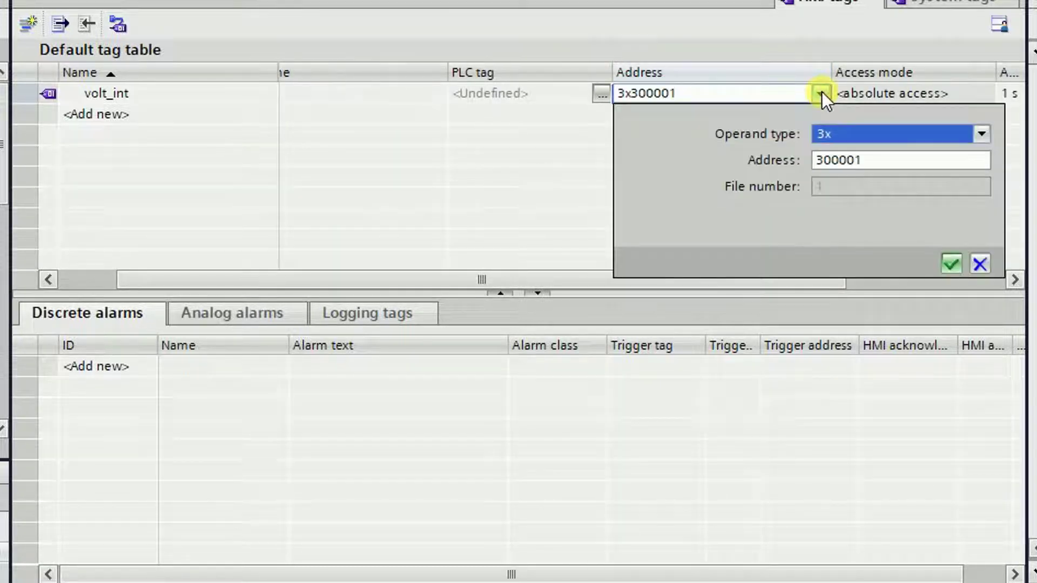
pyautogui.click(873, 172)
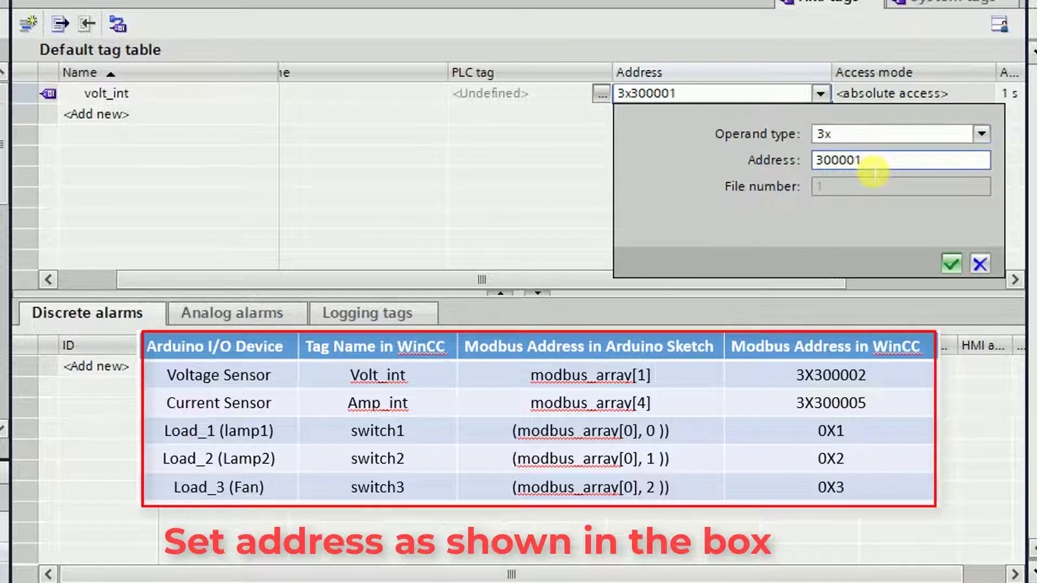
pyautogui.press('BackSpace')
pyautogui.write('2')
pyautogui.click(913, 260)
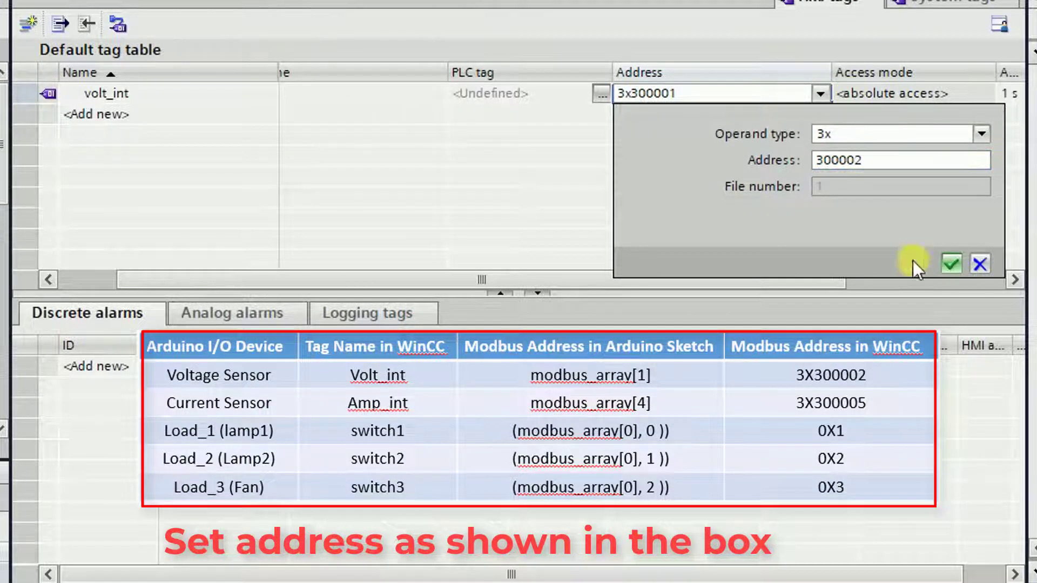
pyautogui.click(961, 261)
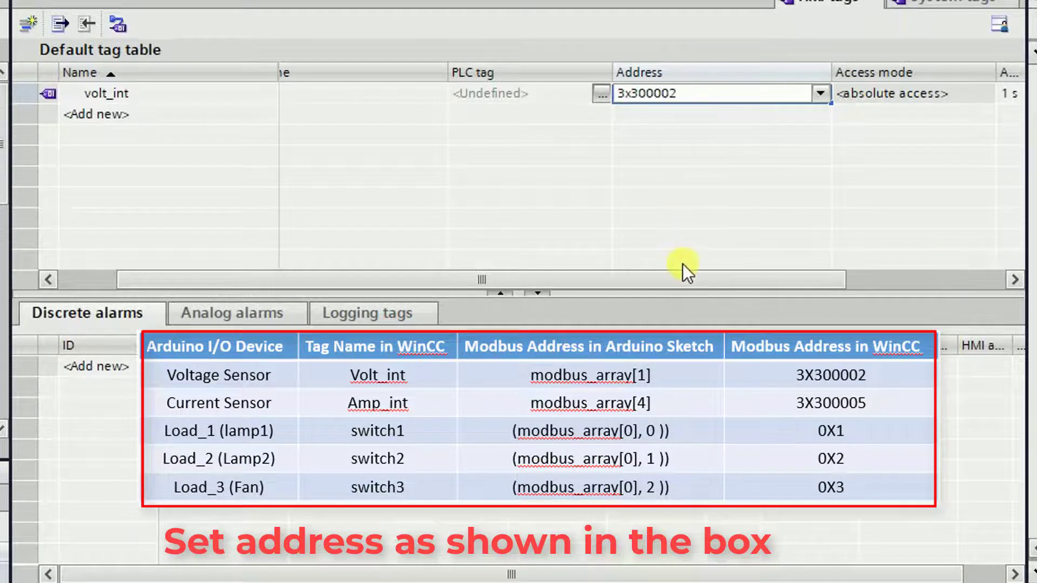
# Step: Add a second tag named volt_real to the default tag table
pyautogui.moveTo(682, 276); pyautogui.dragTo(239, 287)
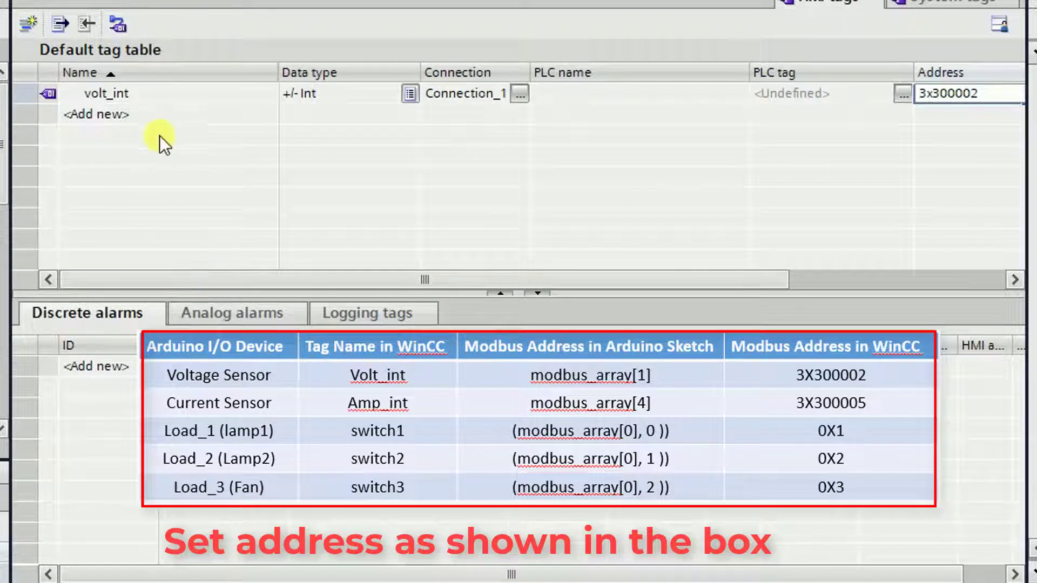
pyautogui.click(169, 112)
pyautogui.click(170, 112)
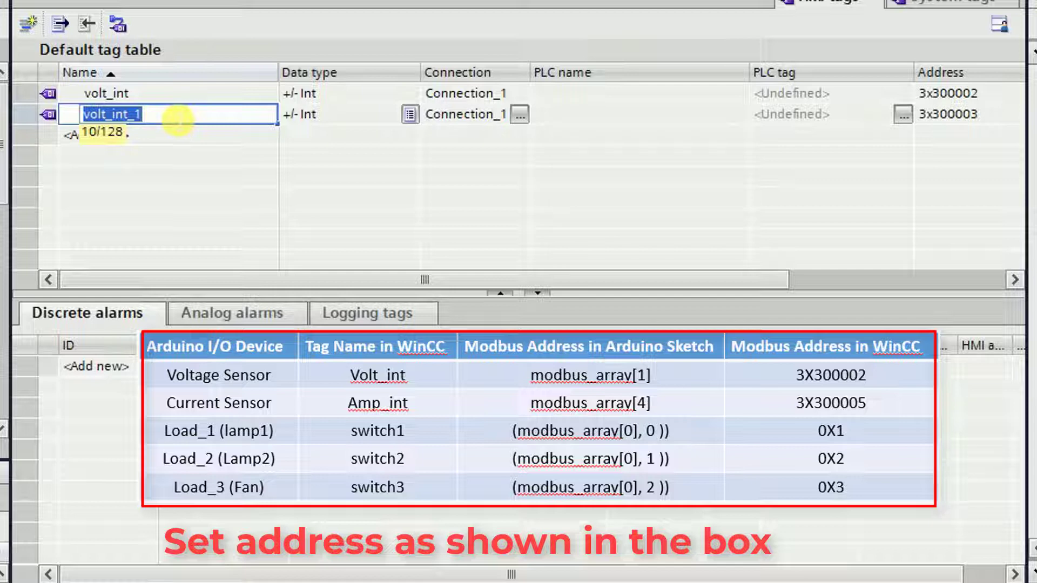
pyautogui.write('volt')
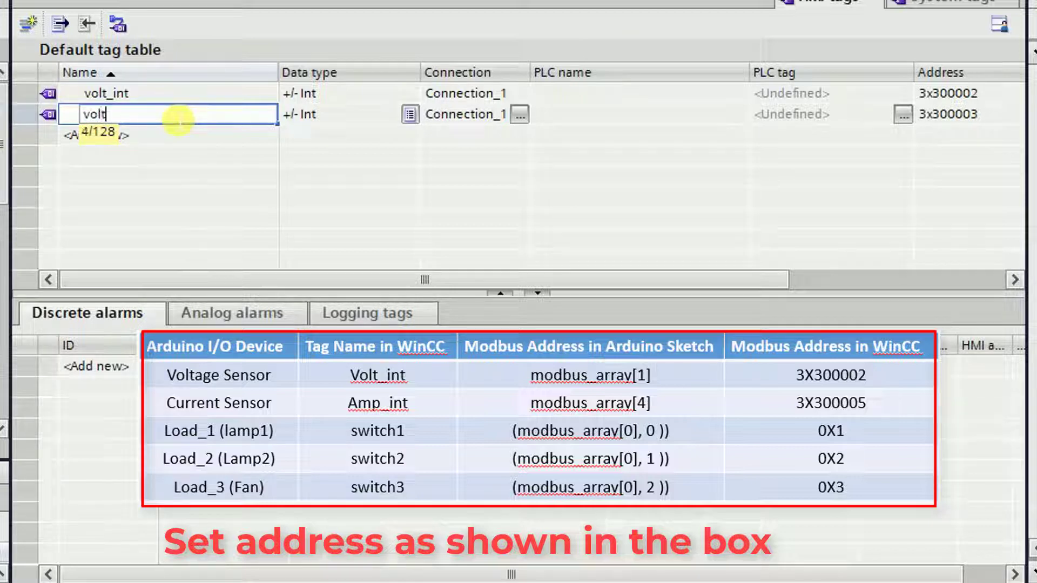
pyautogui.write('_real')
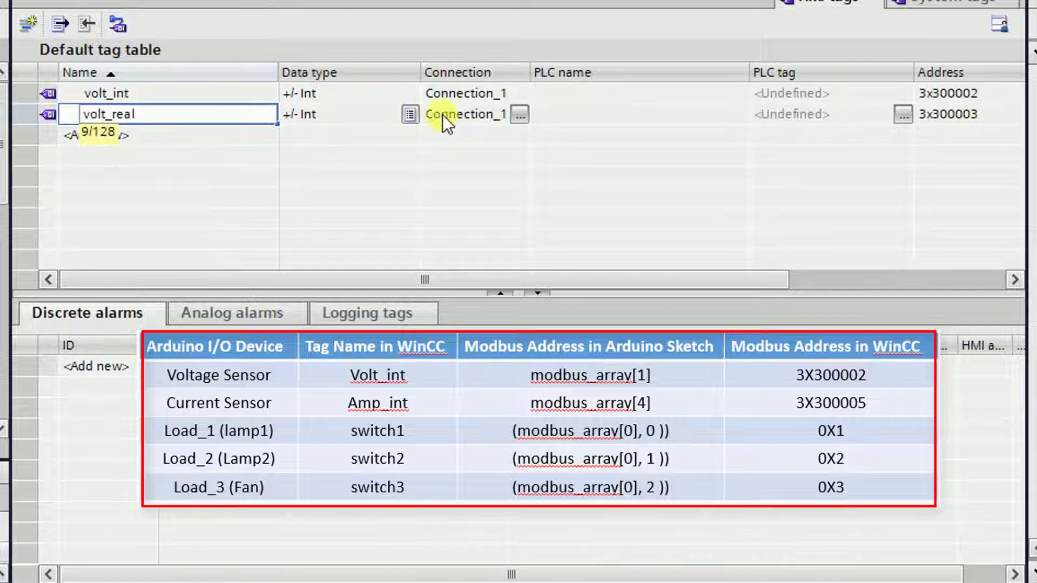
# Step: Make volt_real an internal tag and set its data type to Real
pyautogui.click(374, 115)
pyautogui.click(515, 115)
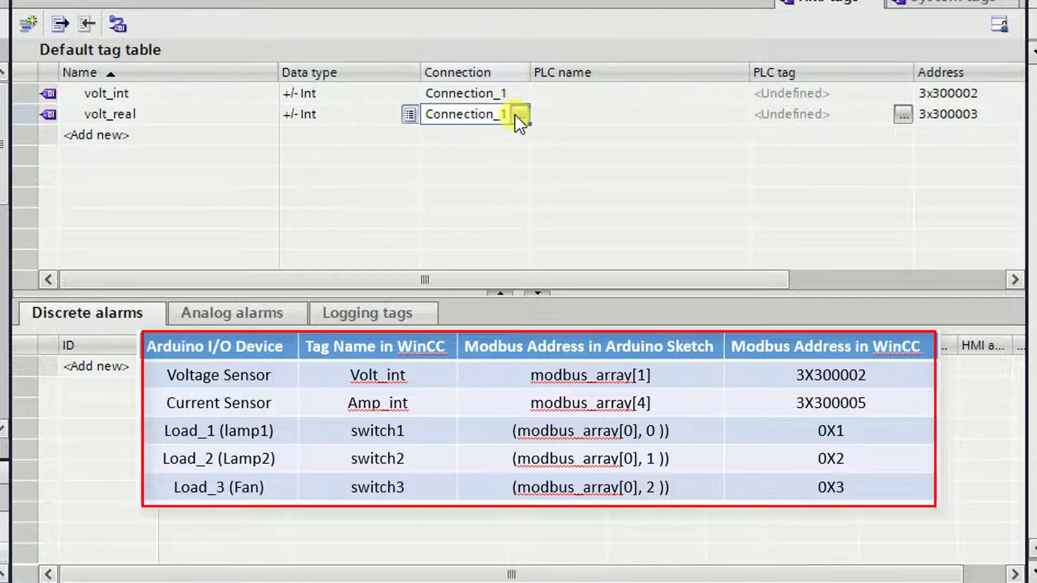
pyautogui.click(514, 115)
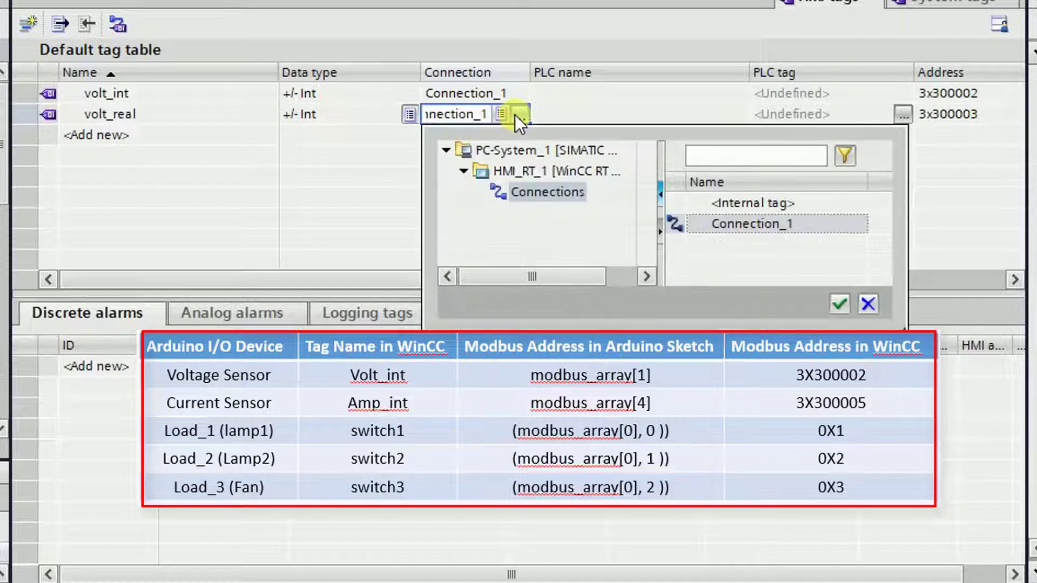
pyautogui.click(785, 203)
pyautogui.click(840, 303)
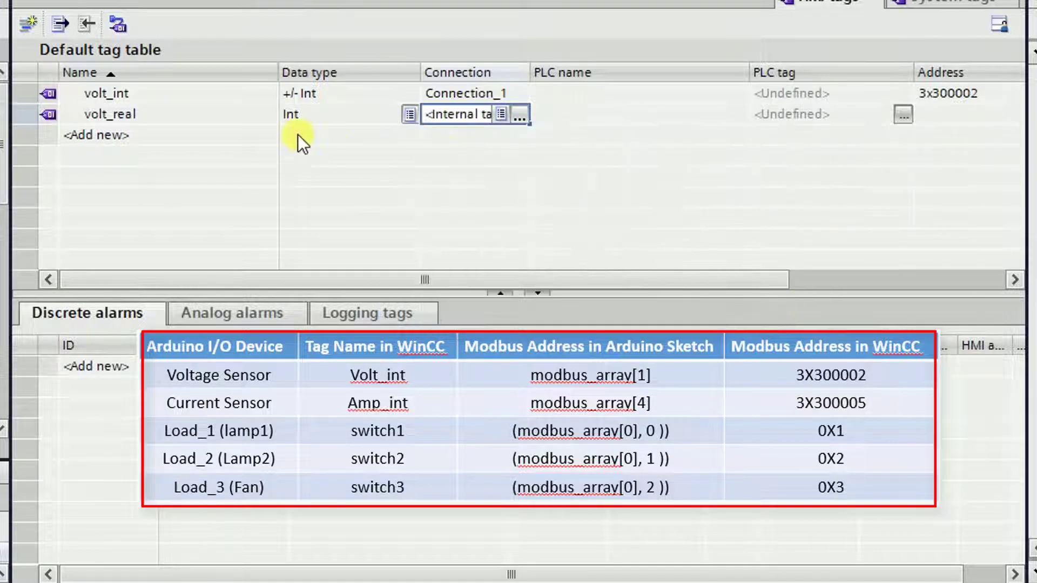
pyautogui.click(327, 116)
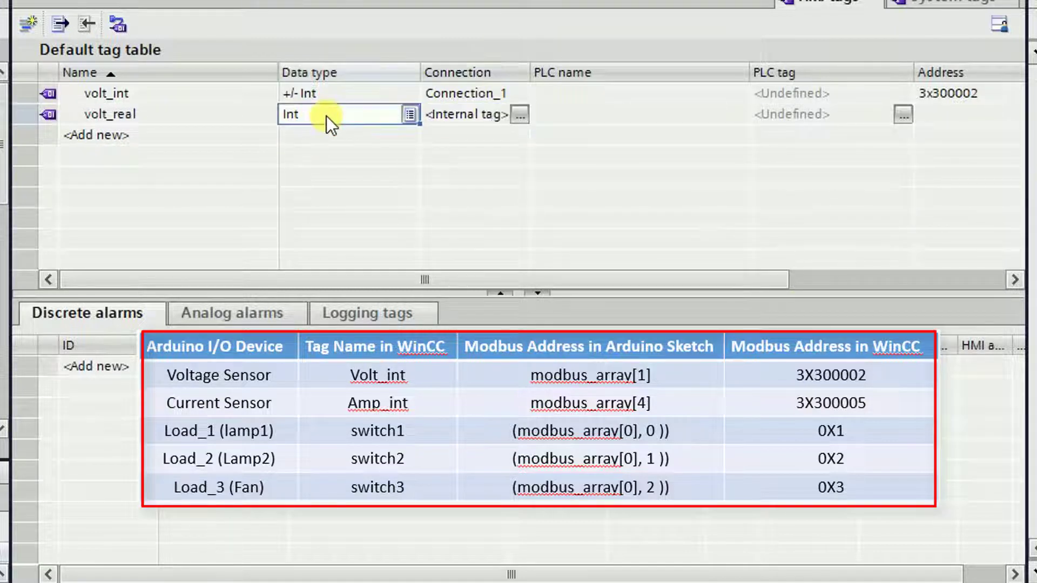
pyautogui.click(409, 114)
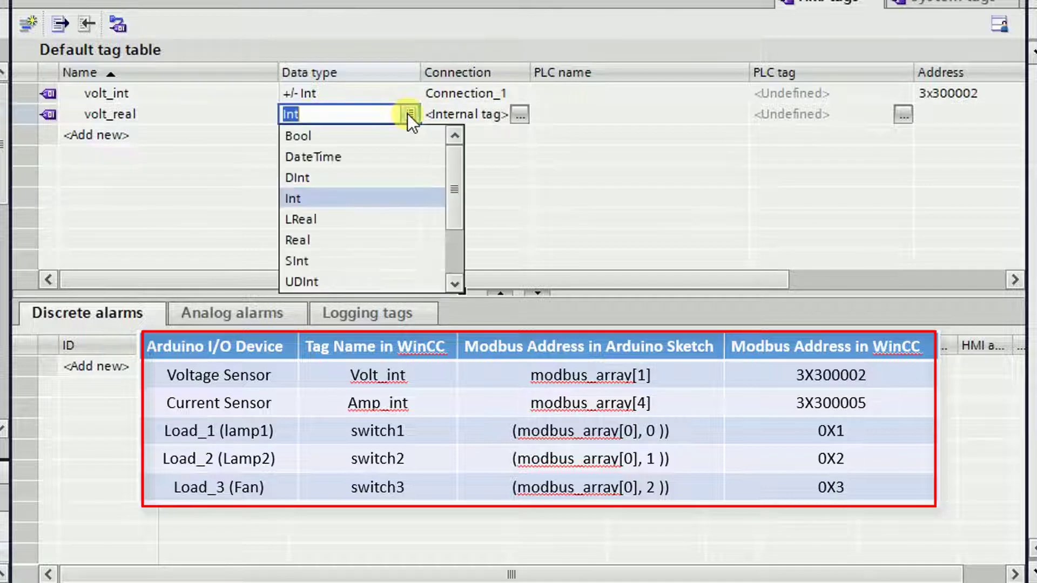
pyautogui.click(306, 239)
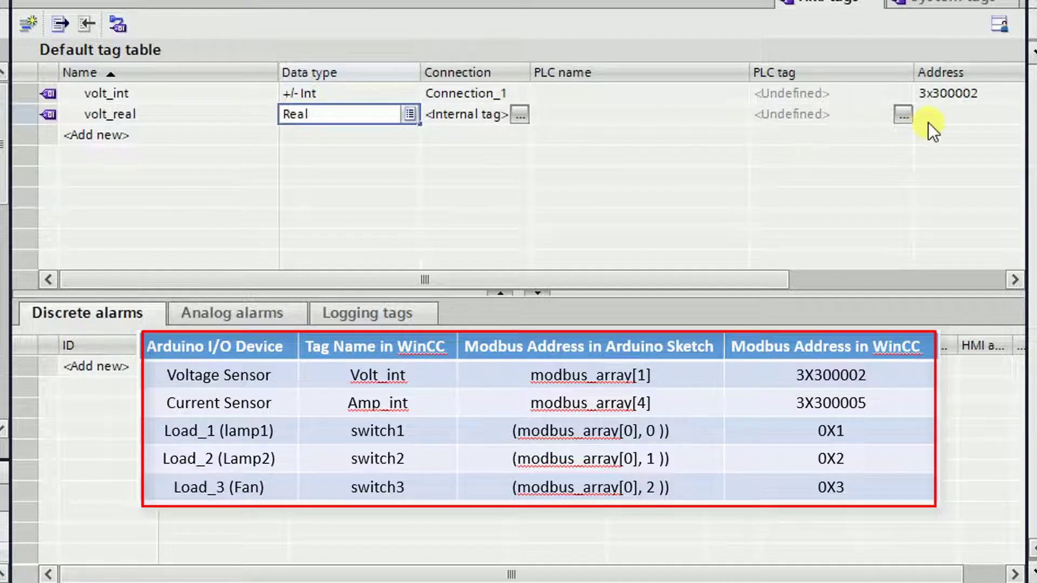
# Step: Add a third tag named amp_int to the default tag table
pyautogui.click(168, 135)
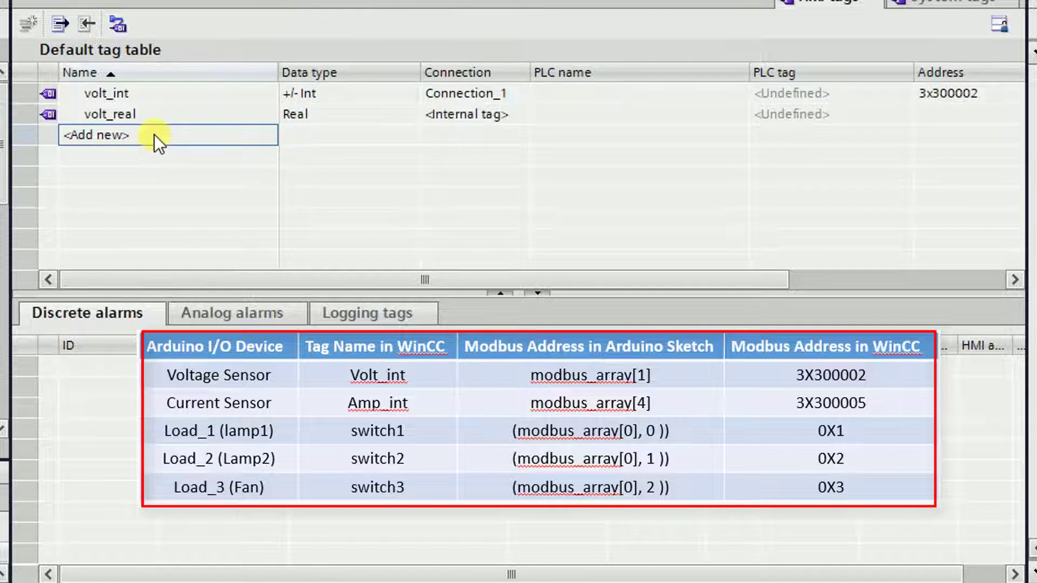
pyautogui.click(154, 134)
pyautogui.press('BackSpace')
pyautogui.press('BackSpace')
pyautogui.press('BackSpace')
pyautogui.press('BackSpace')
pyautogui.press('BackSpace')
pyautogui.press('BackSpace')
pyautogui.press('BackSpace')
pyautogui.press('BackSpace')
pyautogui.press('BackSpace')
pyautogui.press('BackSpace')
pyautogui.press('BackSpace')
pyautogui.write('amp')
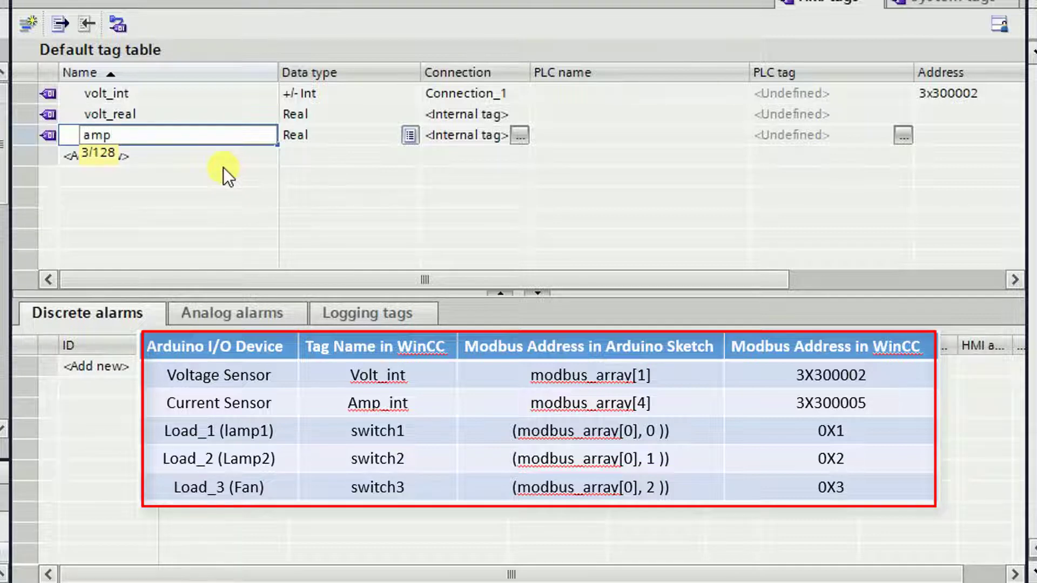
pyautogui.write('_int')
# Step: Assign the amp_int tag to Connection_1 and set its data type to +/- Int
pyautogui.click(498, 135)
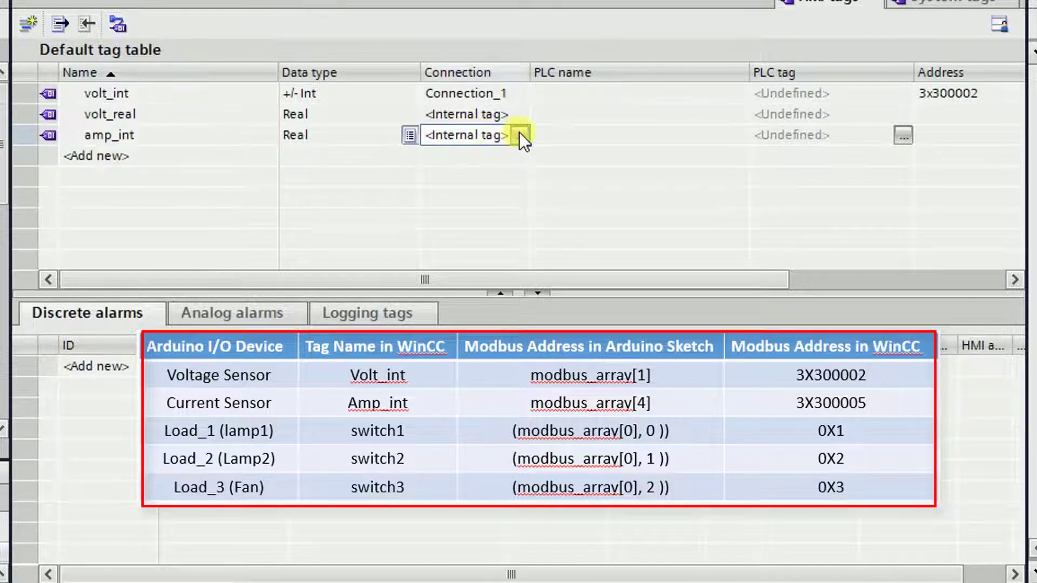
pyautogui.click(521, 135)
pyautogui.click(754, 247)
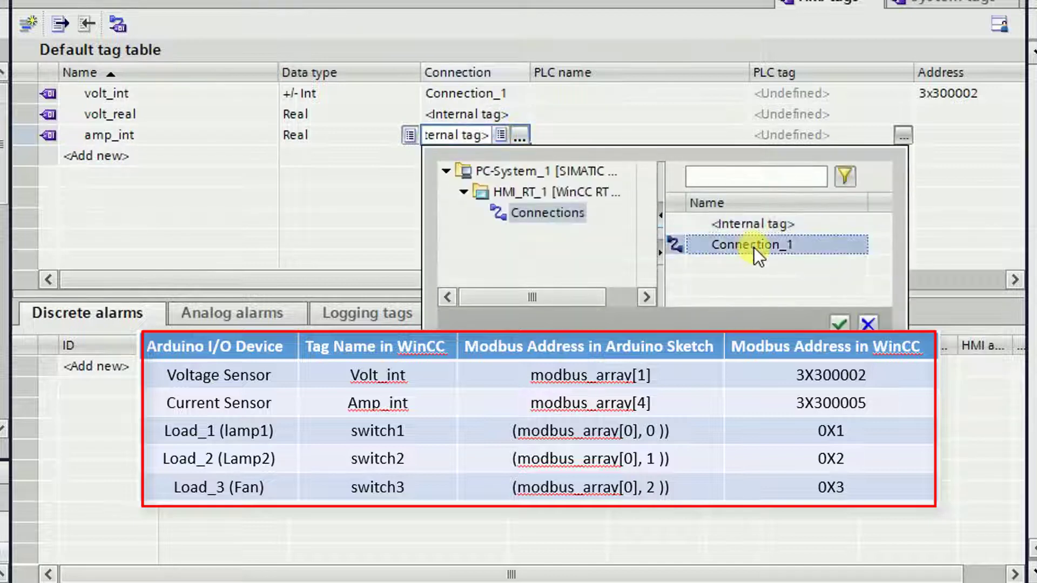
pyautogui.click(839, 323)
pyautogui.click(404, 138)
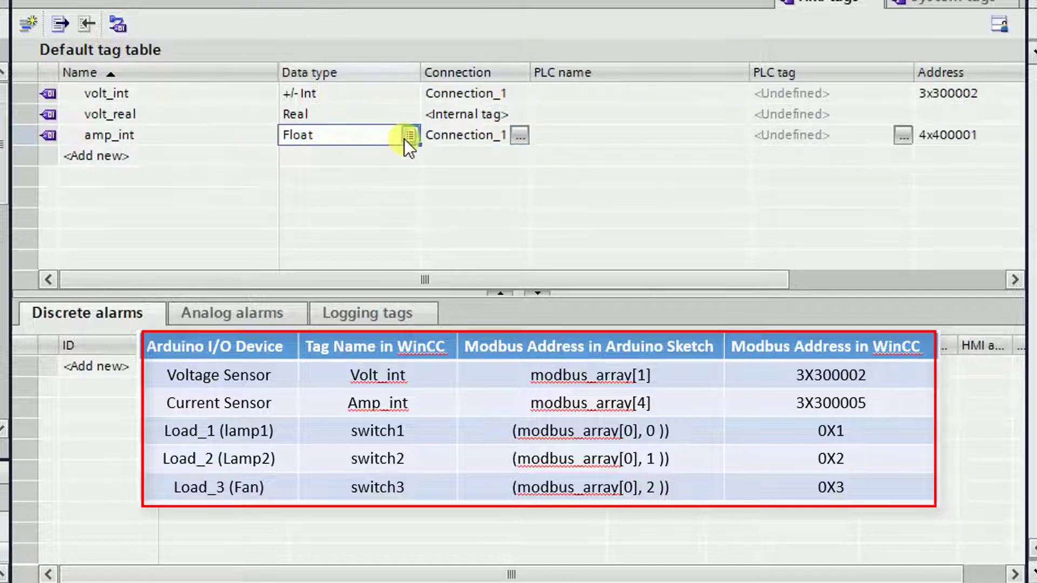
pyautogui.click(409, 135)
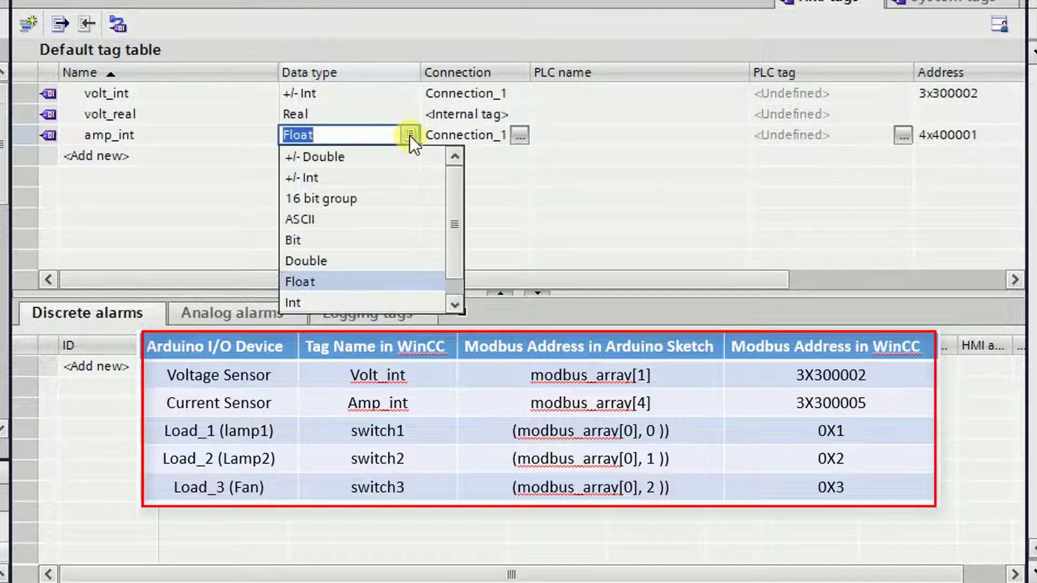
pyautogui.click(336, 177)
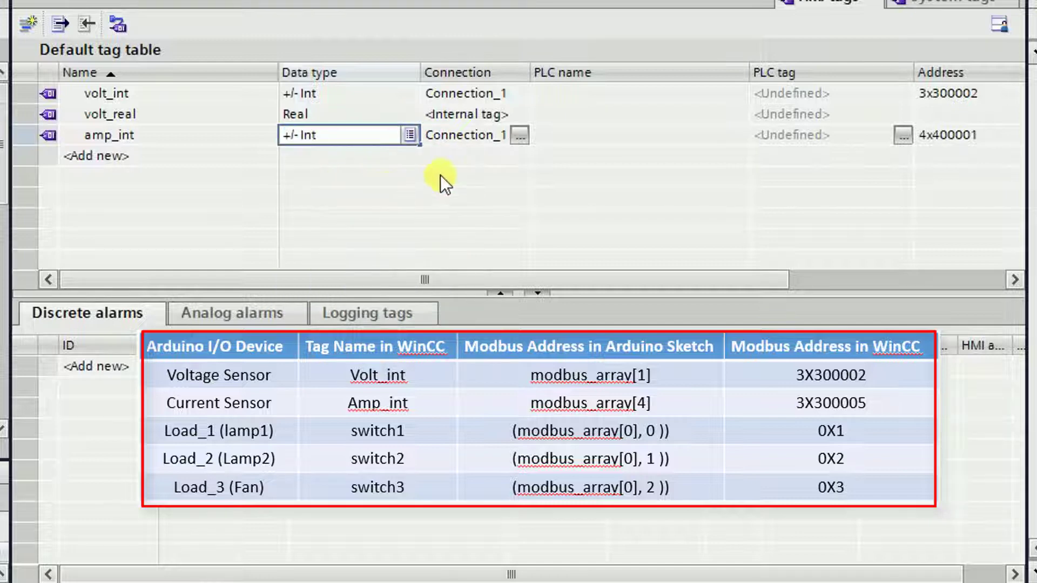
# Step: Set the address of the amp_int tag to operand type 3x and address 300005
pyautogui.click(997, 138)
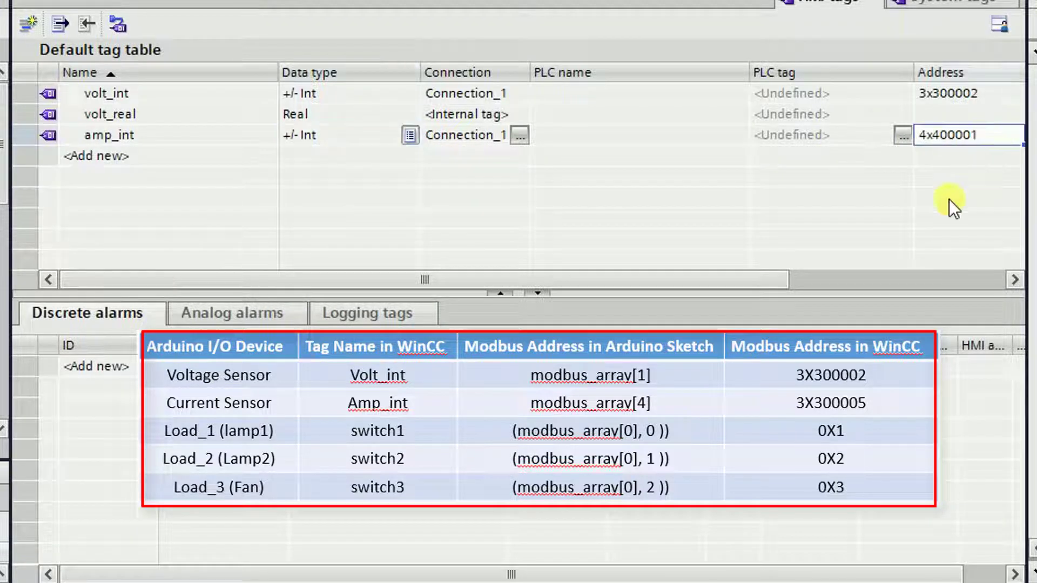
pyautogui.moveTo(775, 274); pyautogui.dragTo(826, 274)
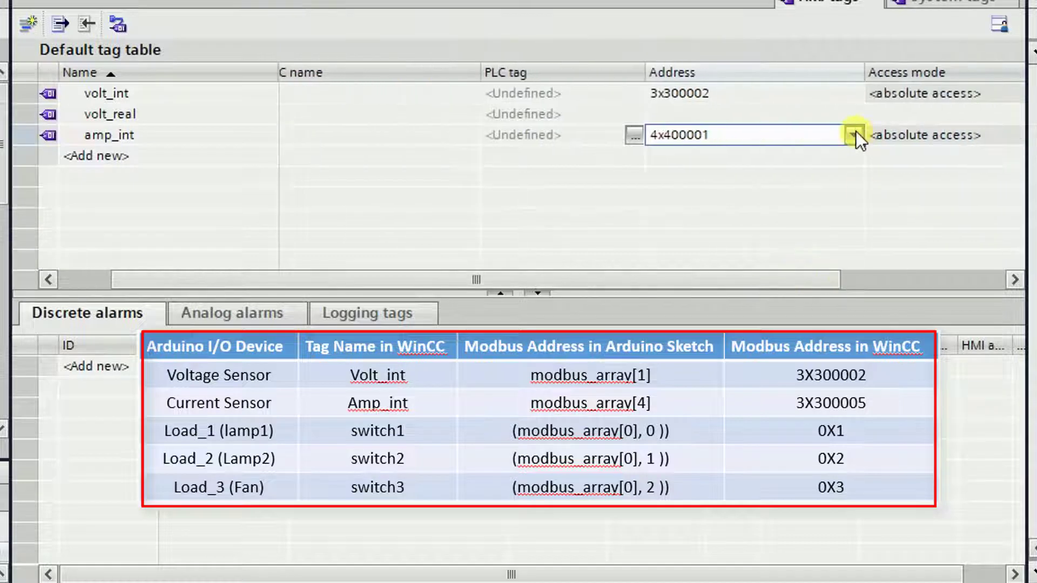
pyautogui.click(856, 131)
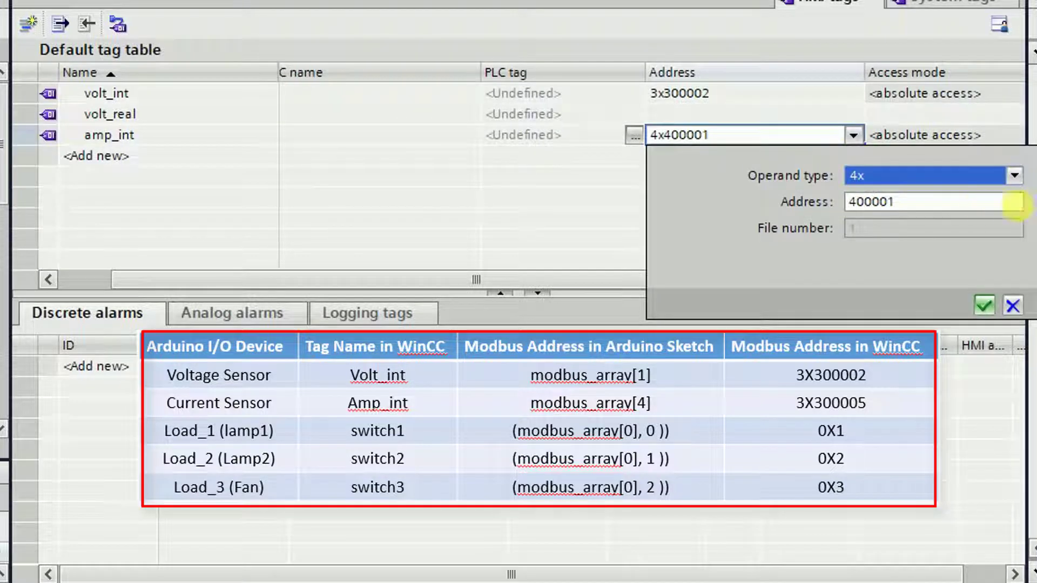
pyautogui.click(1014, 175)
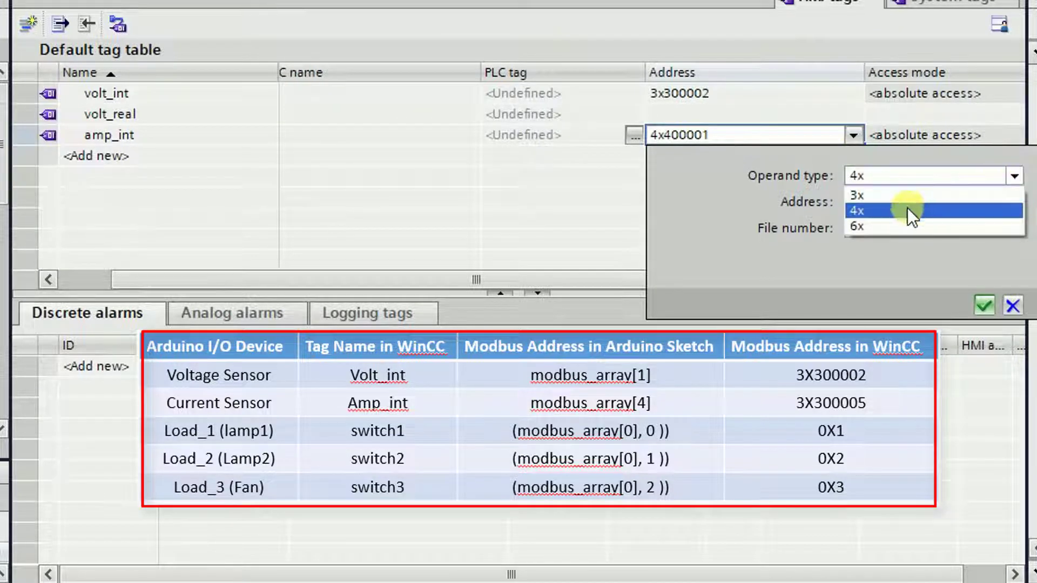
pyautogui.click(882, 195)
pyautogui.click(859, 204)
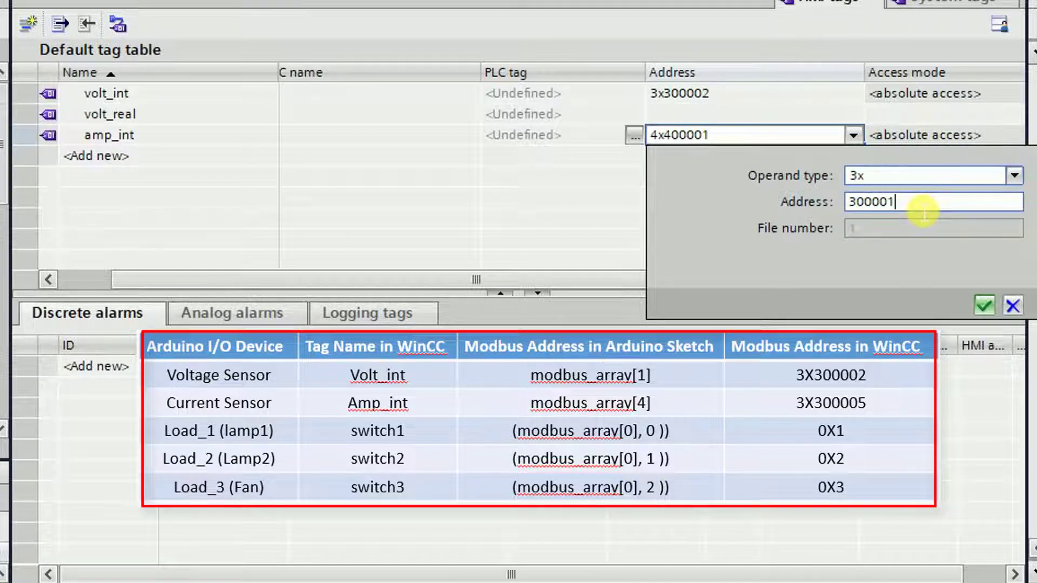
pyautogui.press('BackSpace')
pyautogui.write('5')
pyautogui.click(985, 307)
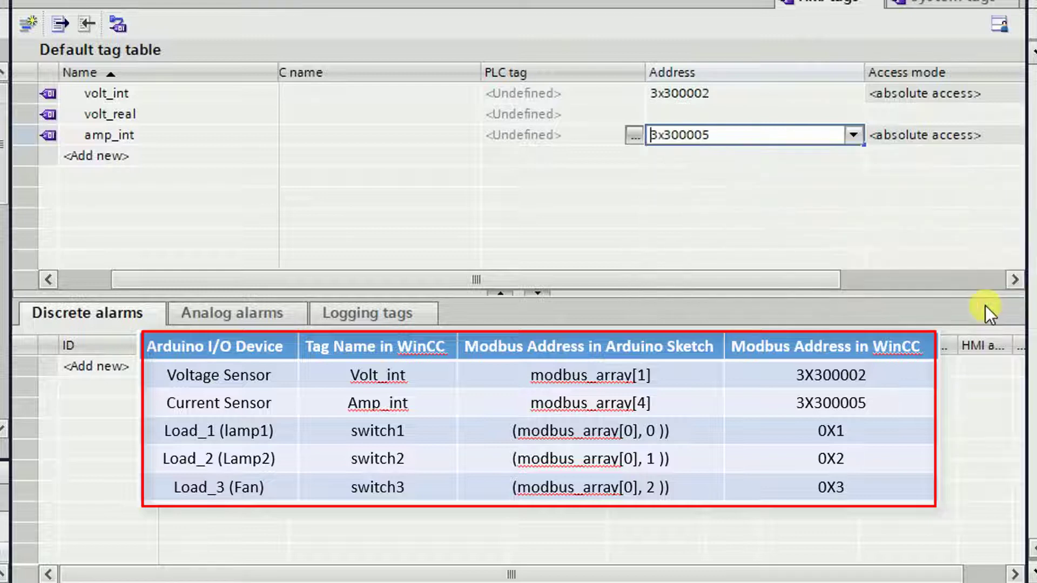
# Step: Add a fourth tag named amp_real to the default tag table
pyautogui.moveTo(695, 283); pyautogui.dragTo(527, 299)
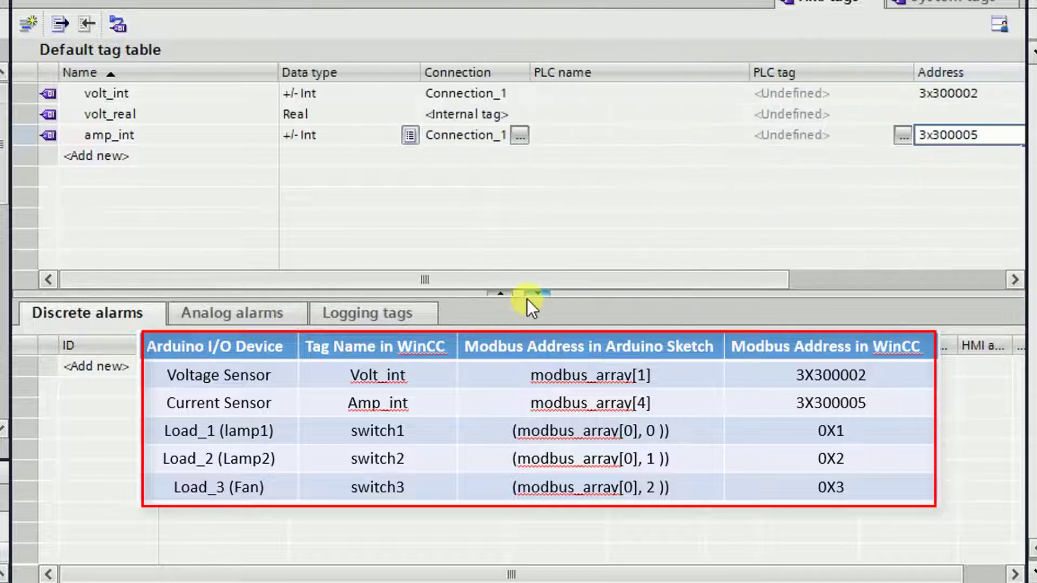
pyautogui.click(154, 155)
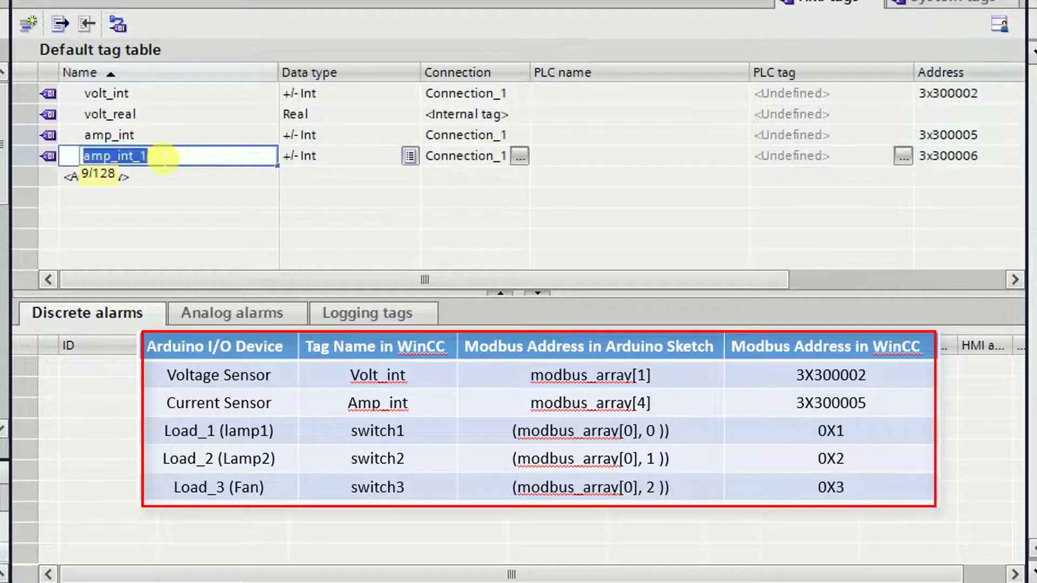
pyautogui.write('amp')
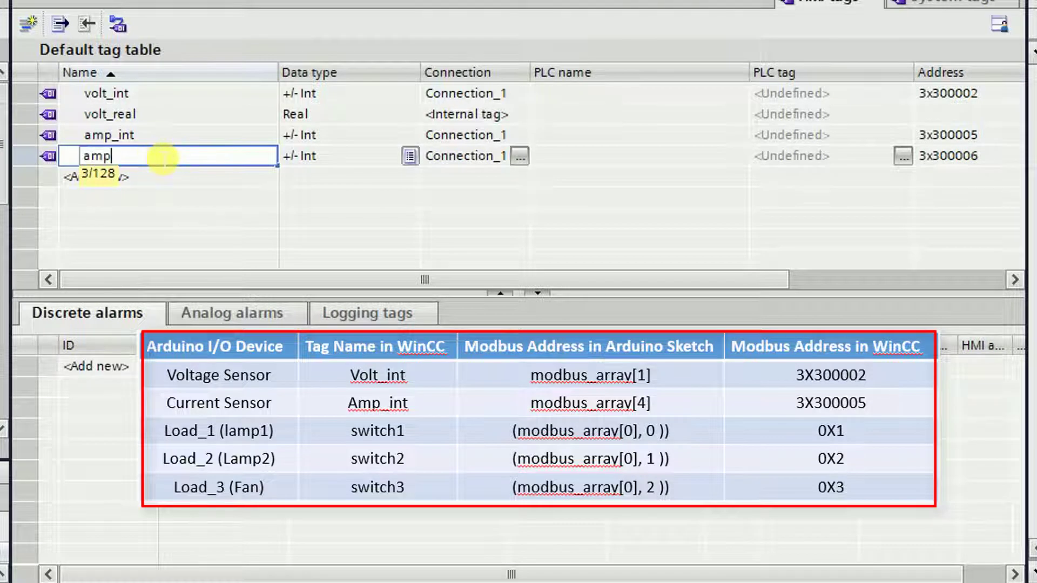
pyautogui.write('_real')
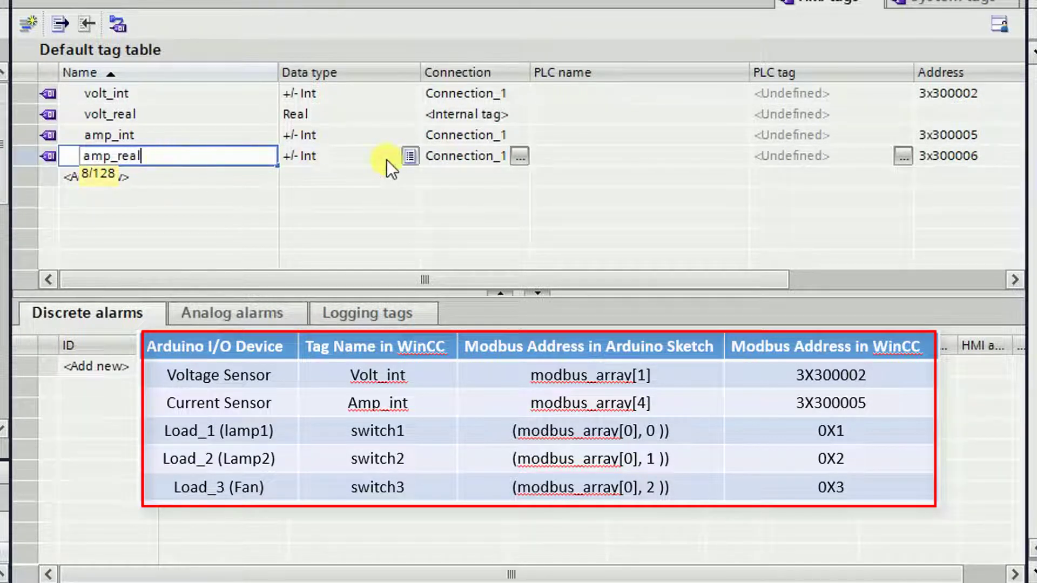
# Step: Make amp_real an internal tag and set its data type to Real
pyautogui.click(518, 157)
pyautogui.click(518, 155)
pyautogui.click(785, 245)
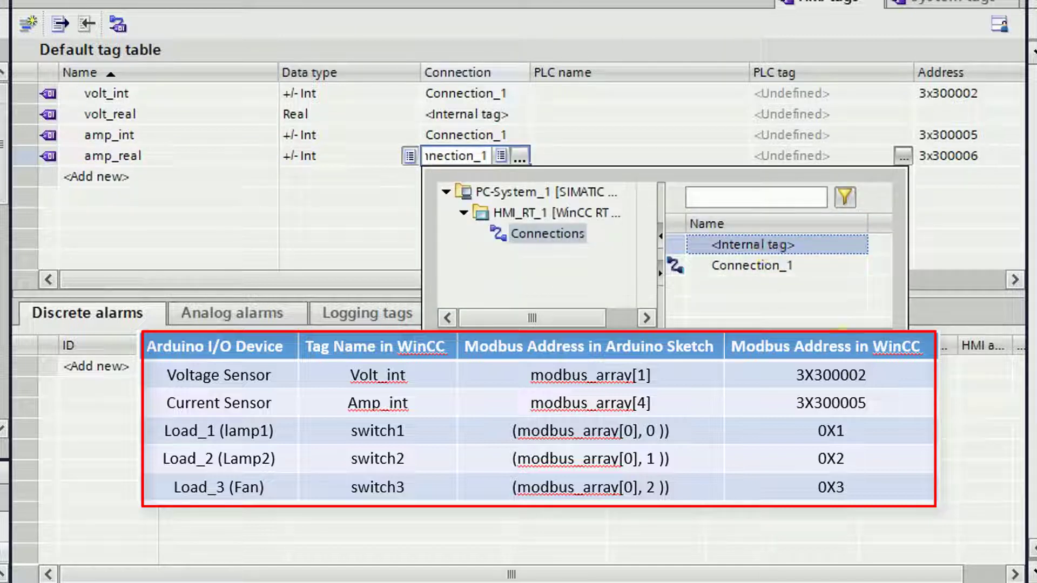
pyautogui.click(844, 346)
pyautogui.click(321, 154)
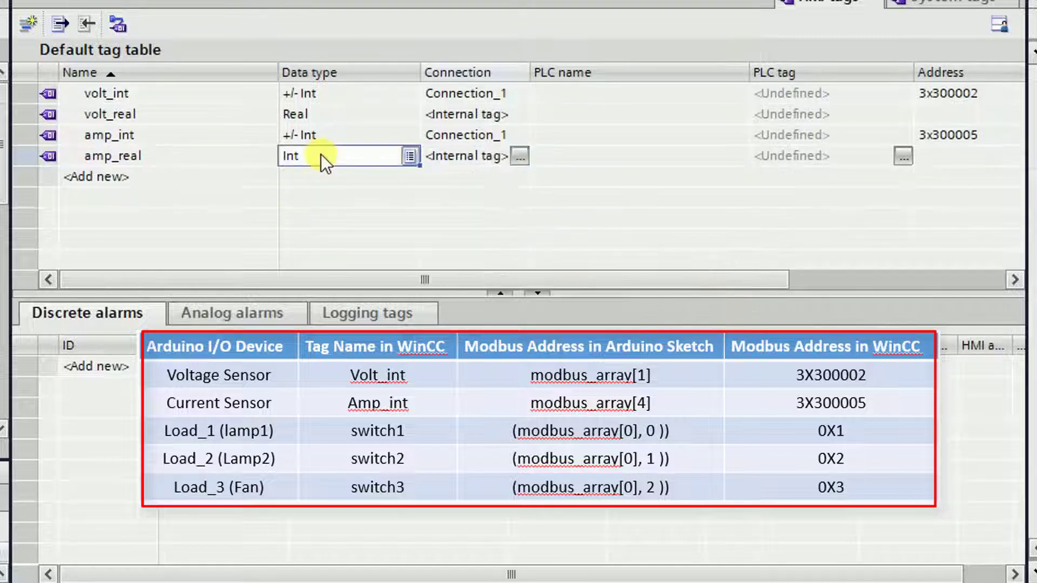
pyautogui.click(410, 156)
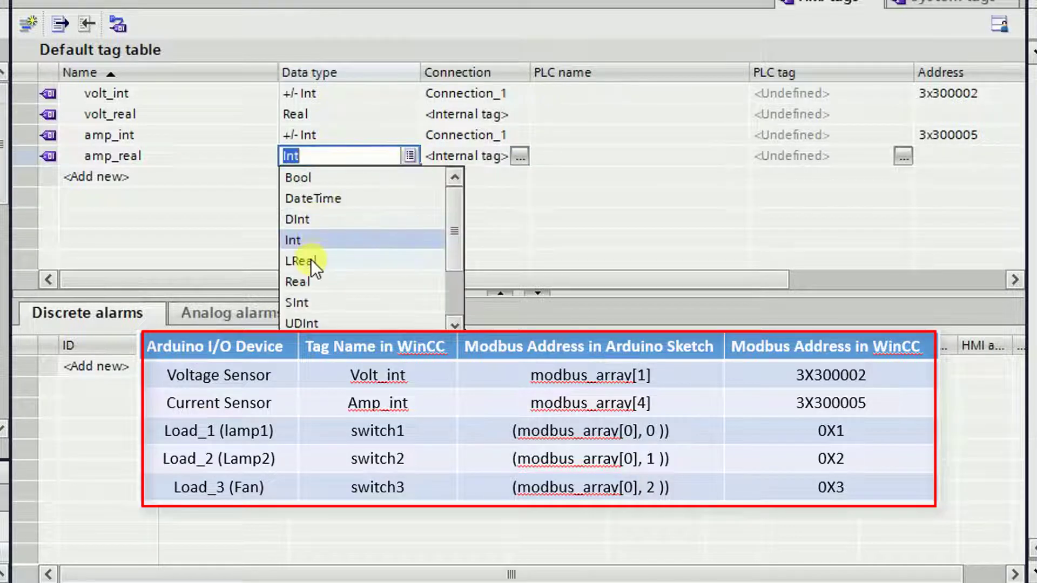
pyautogui.click(304, 279)
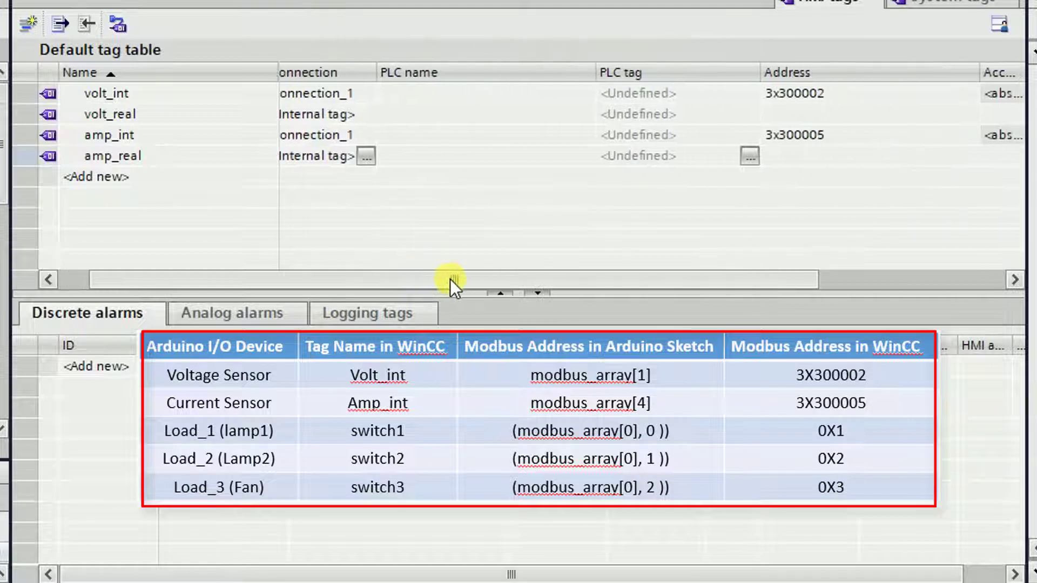
# Step: Add a fifth tag named switch1 to the default tag table
pyautogui.click(151, 177)
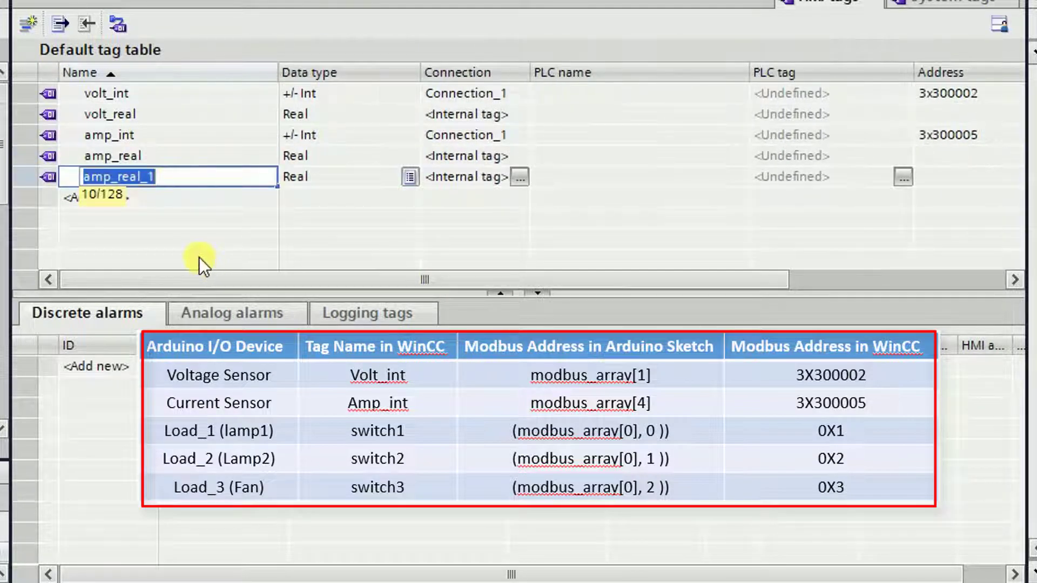
pyautogui.press('BackSpace')
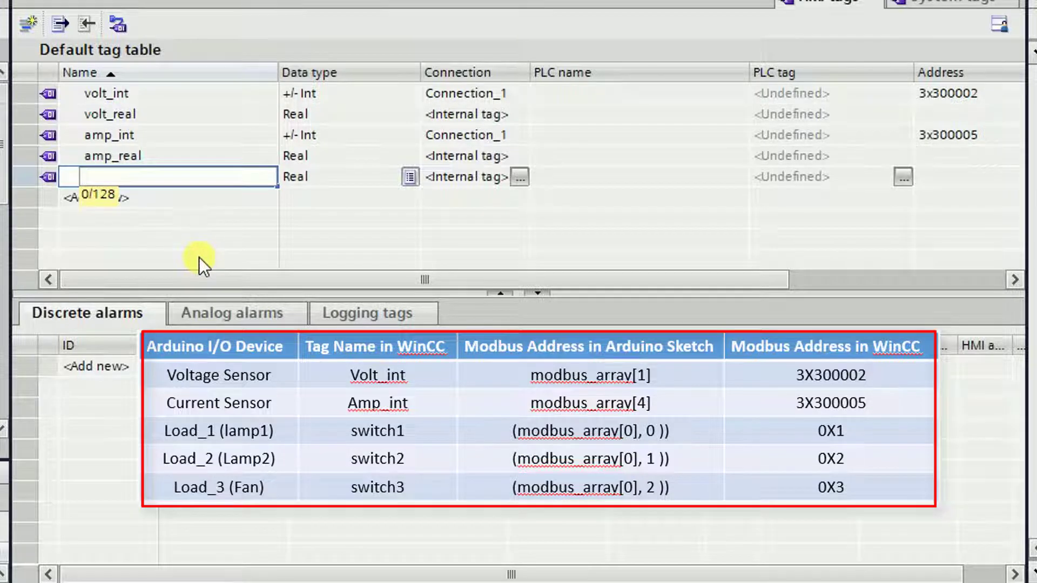
pyautogui.write('switch1')
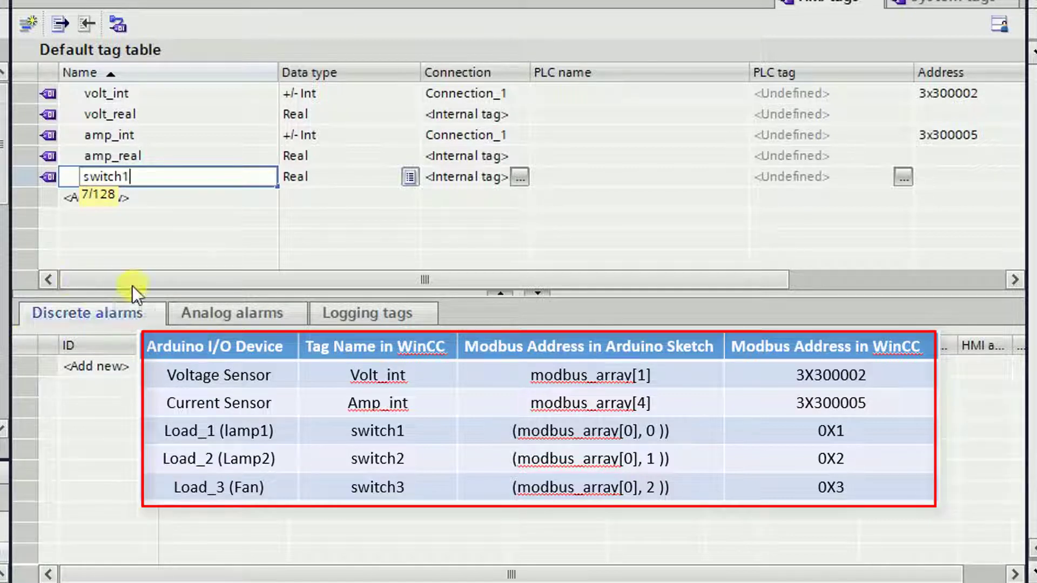
# Step: Assign the switch1 tag to Connection_1 and set its data type to Bit
pyautogui.click(518, 177)
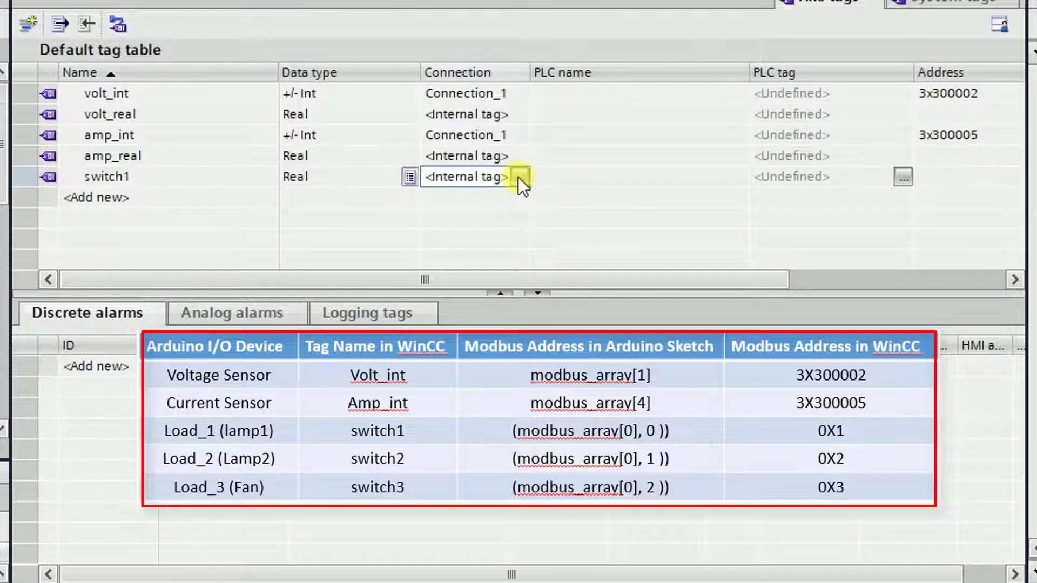
pyautogui.click(756, 287)
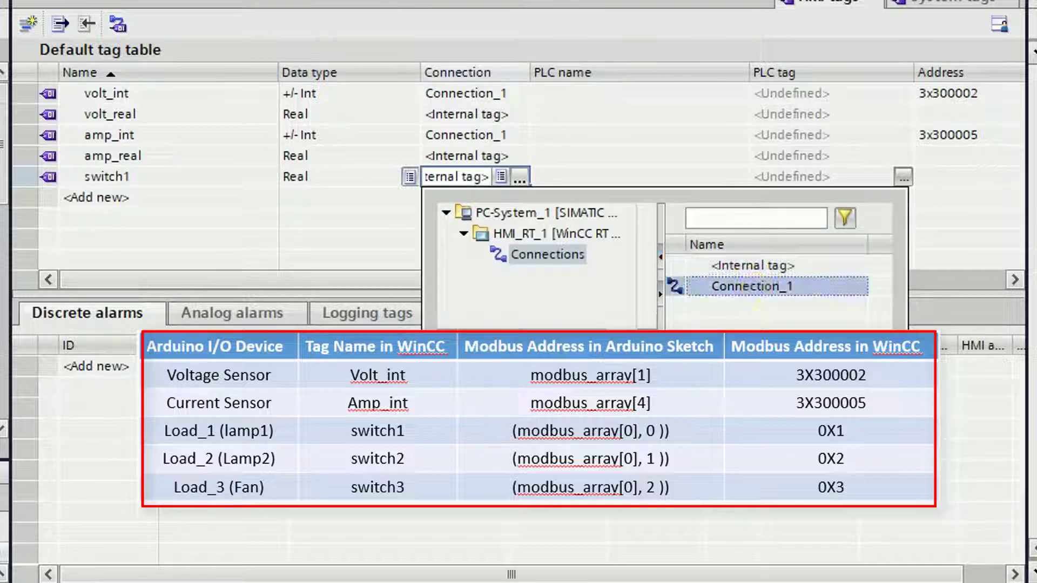
pyautogui.click(355, 177)
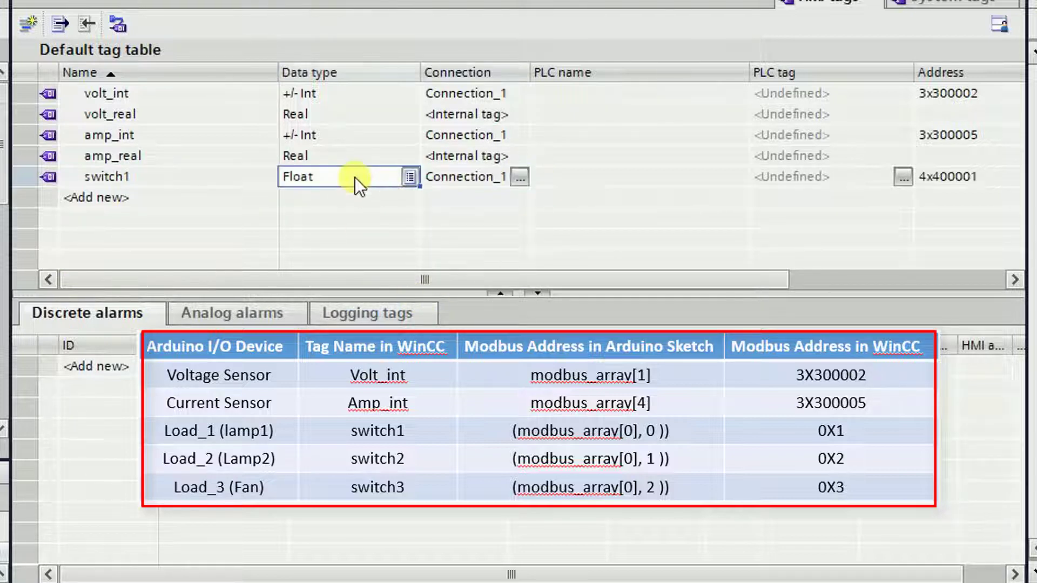
pyautogui.click(411, 177)
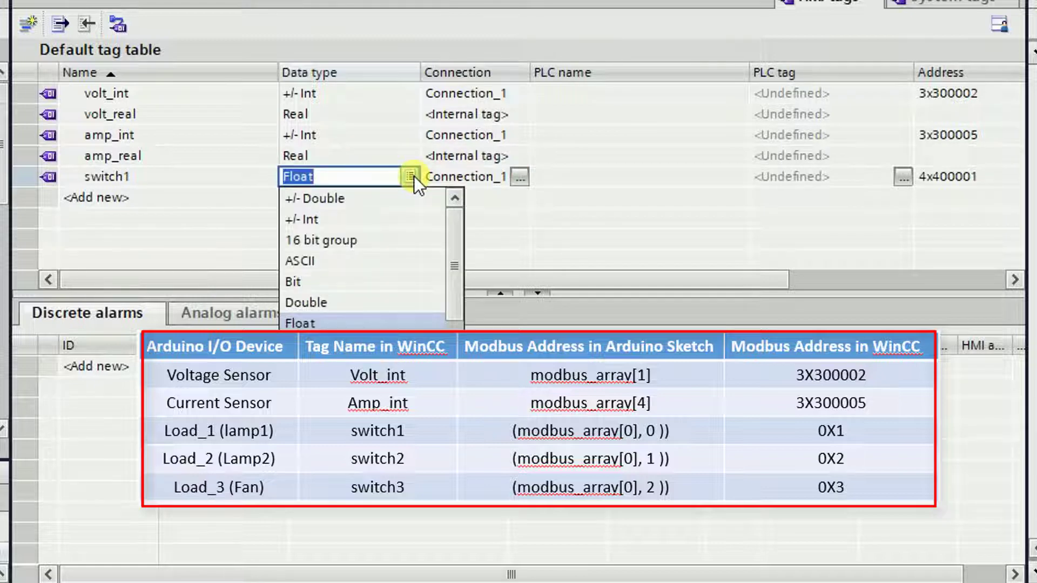
pyautogui.click(303, 280)
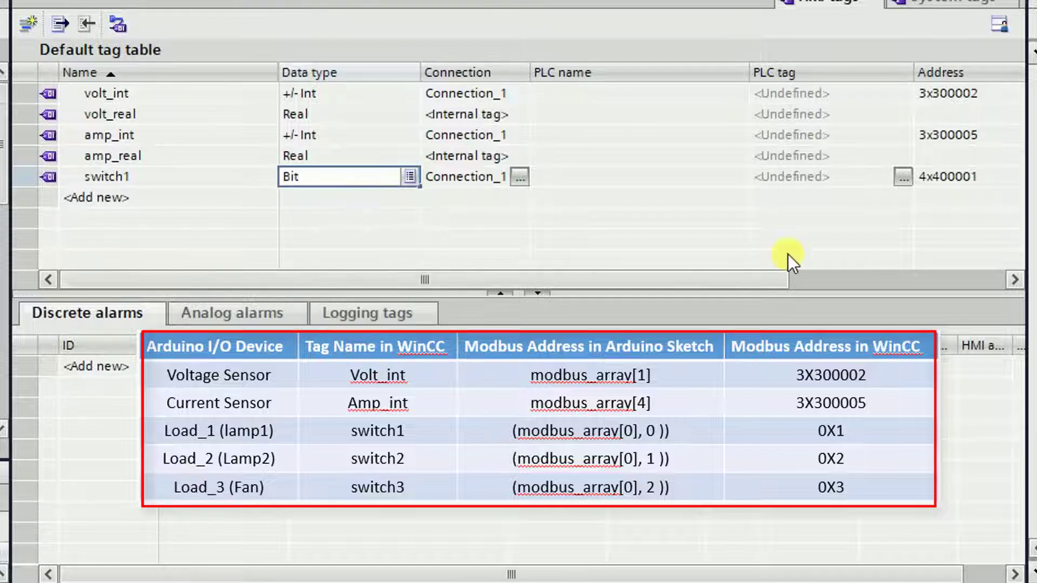
# Step: Set the address of the switch1 tag to operand type 0x and address 1
pyautogui.moveTo(754, 286); pyautogui.dragTo(808, 280)
pyautogui.click(853, 176)
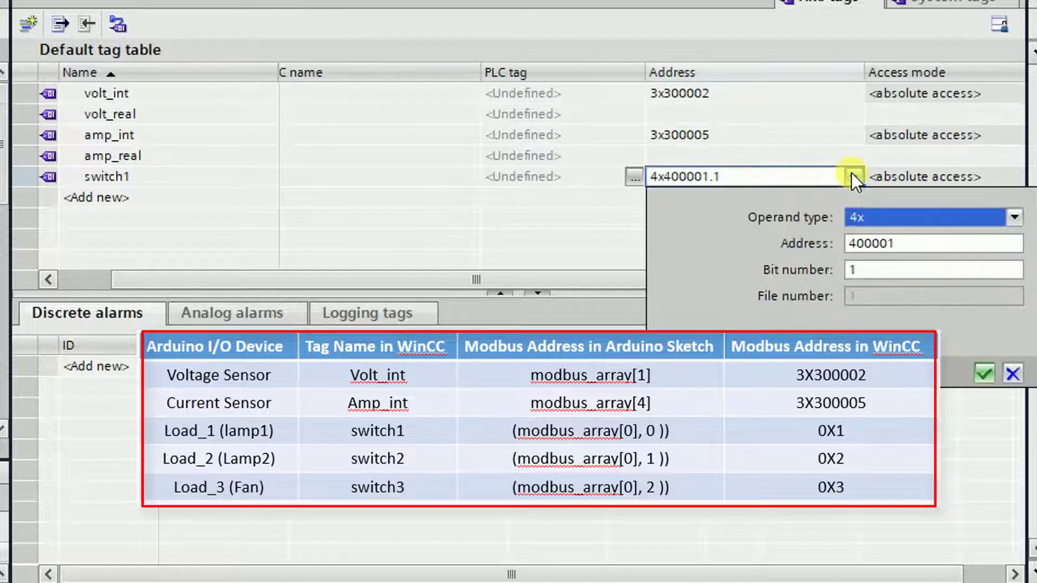
pyautogui.click(1016, 217)
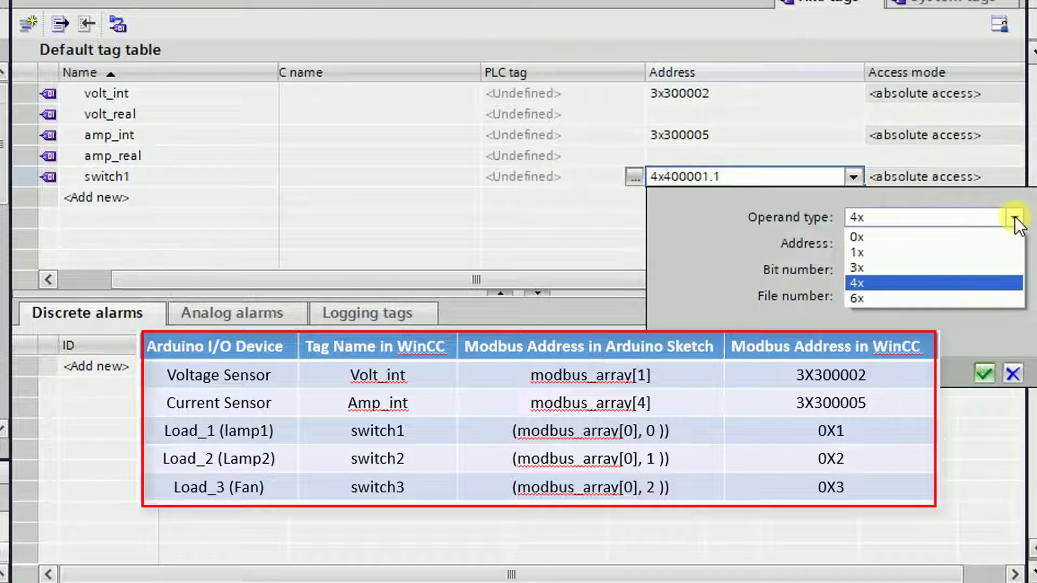
pyautogui.click(886, 238)
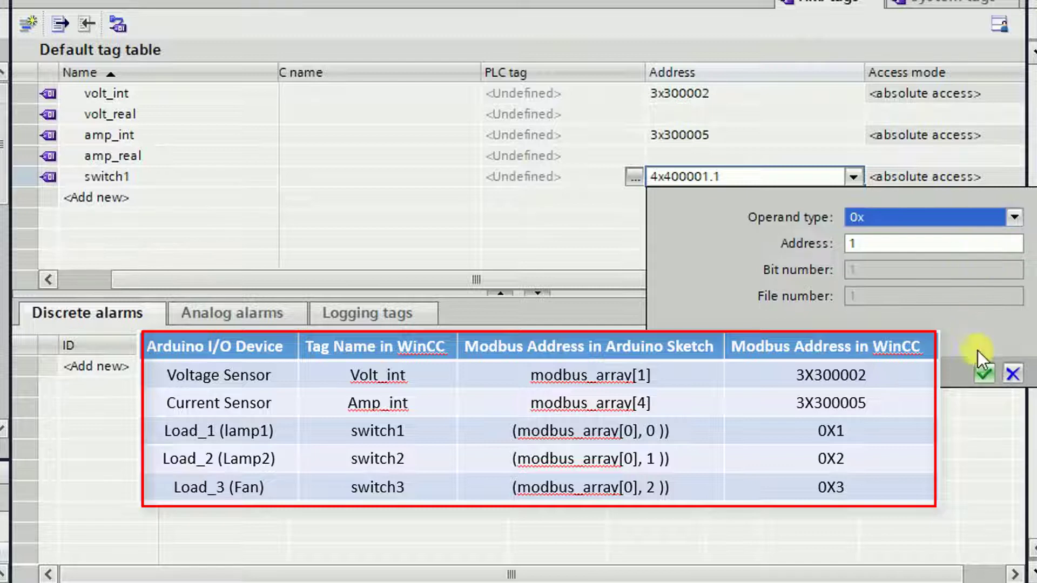
pyautogui.click(987, 374)
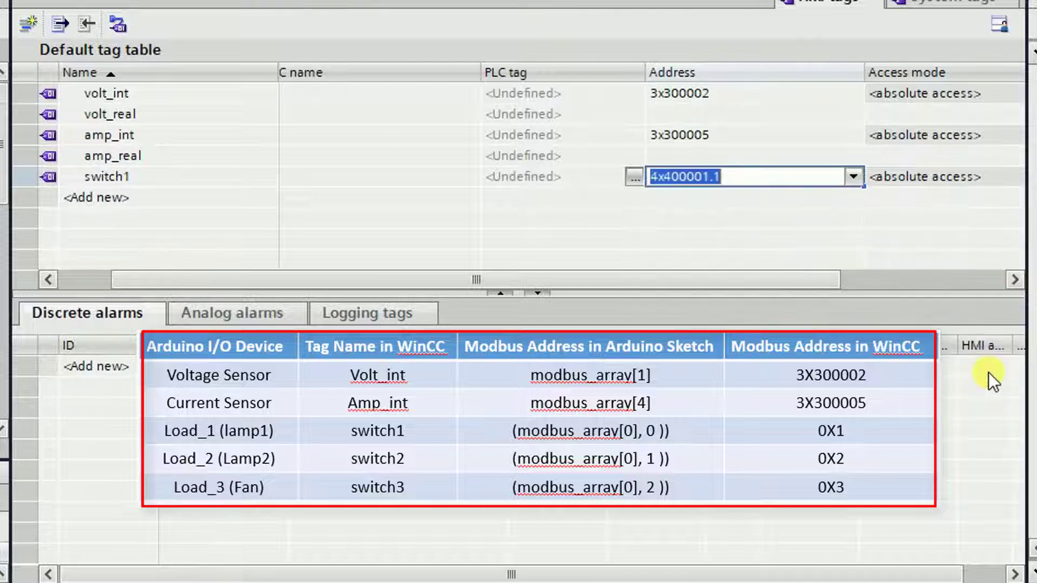
pyautogui.moveTo(753, 280); pyautogui.dragTo(643, 290)
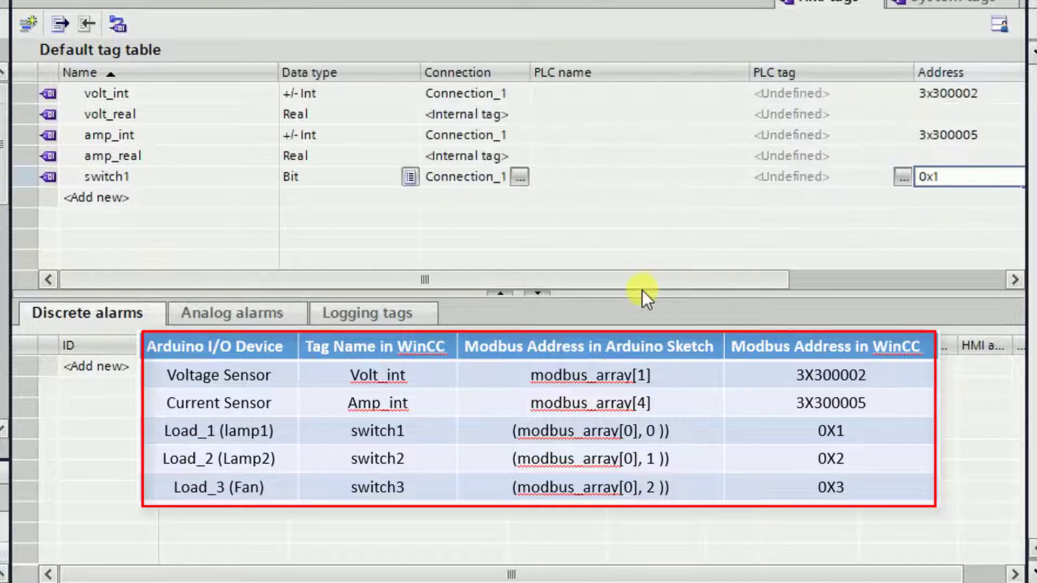
# Step: Add the Bit tags switch2 and switch3 on Connection_1 with addresses 0x2 and 0x3 below switch1
pyautogui.doubleClick(142, 202)
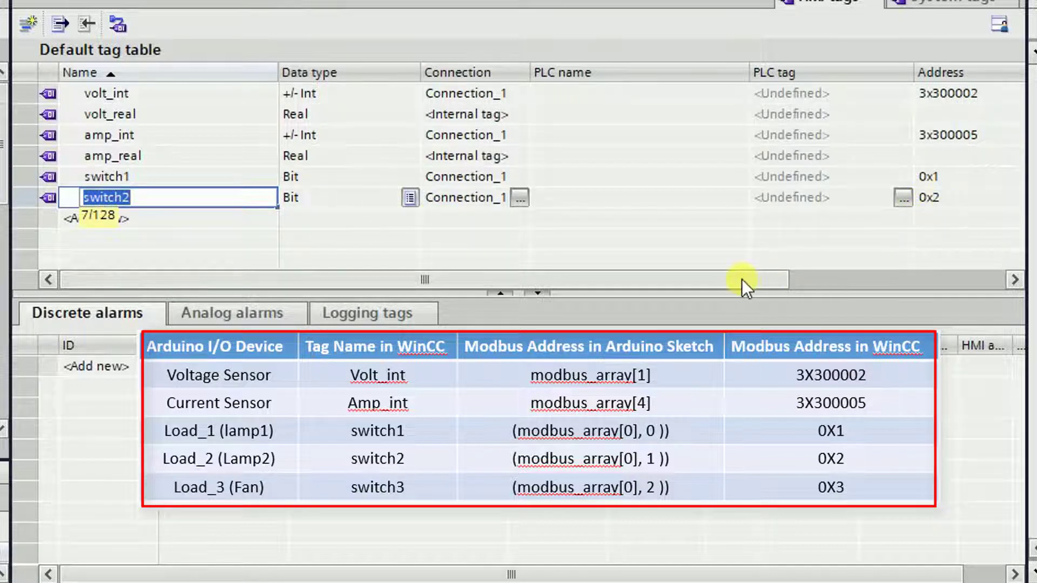
pyautogui.moveTo(741, 278); pyautogui.dragTo(711, 283)
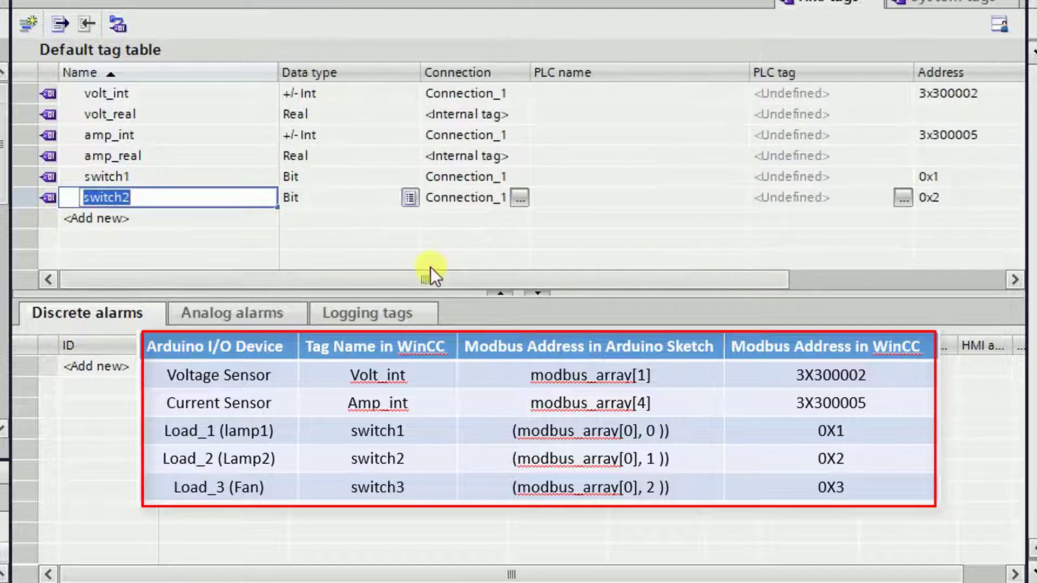
pyautogui.doubleClick(149, 218)
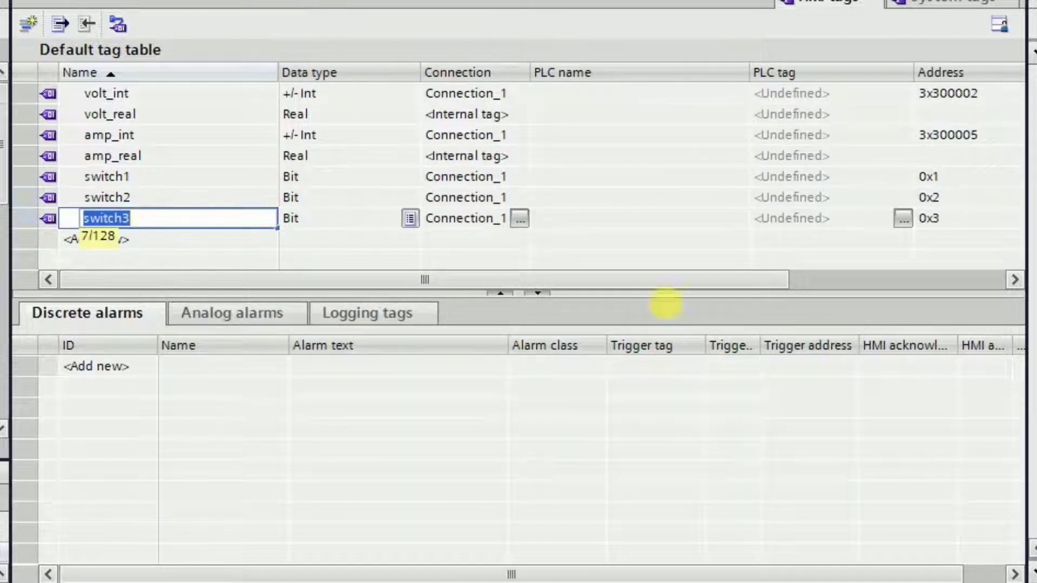
pyautogui.moveTo(698, 279); pyautogui.dragTo(672, 278)
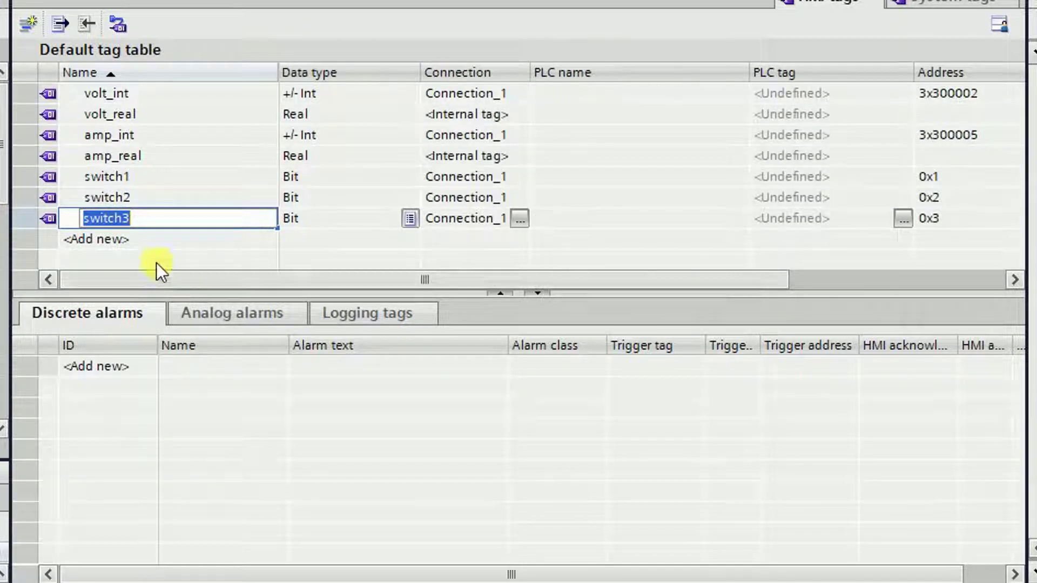
pyautogui.press('Return')
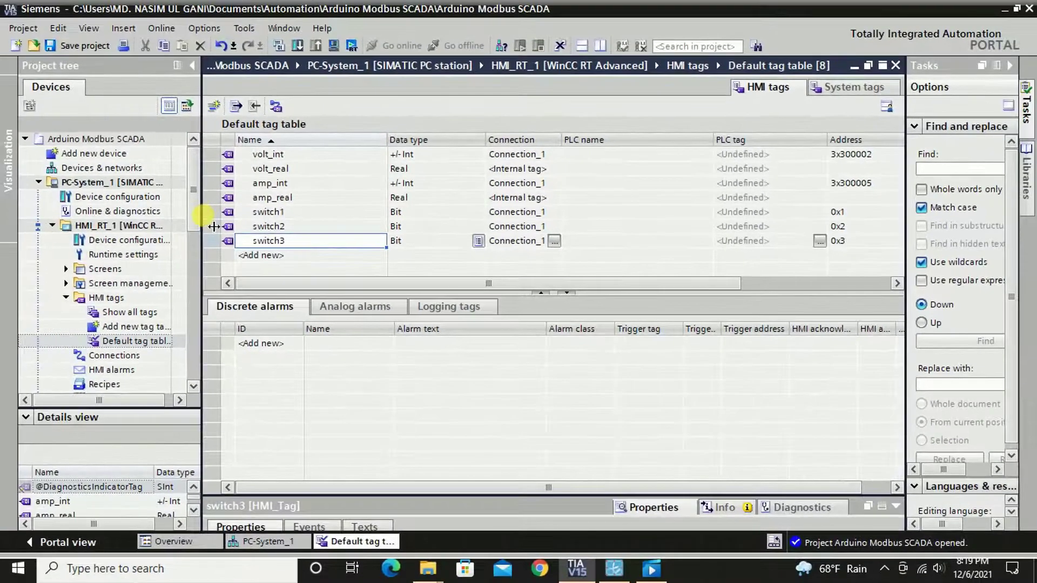
pyautogui.moveTo(38, 217); pyautogui.dragTo(0, 229)
pyautogui.moveTo(170, 248); pyautogui.dragTo(169, 247)
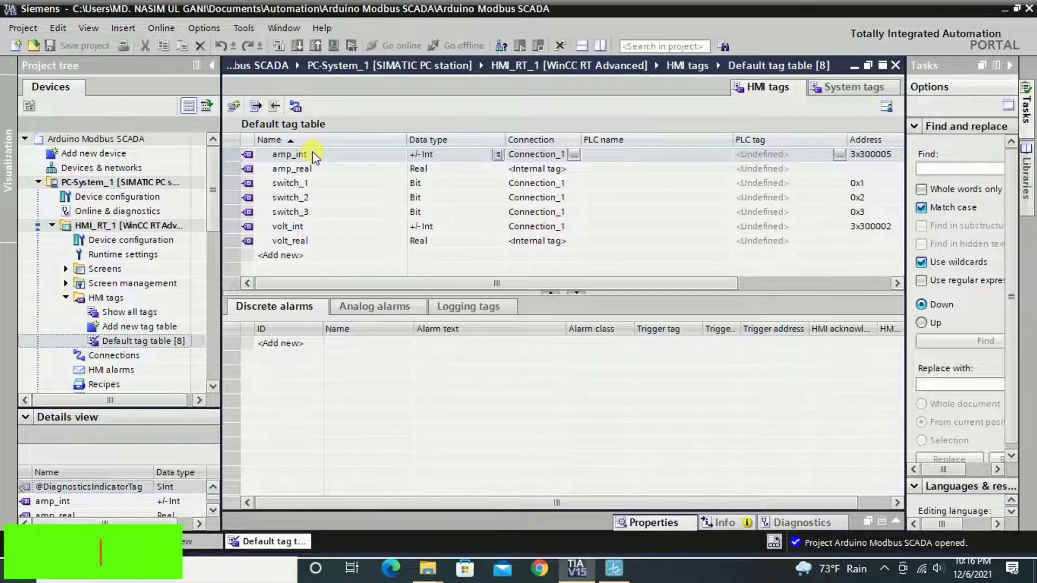
# Step: Add the LinearScaling calculation function to the Value change event of the volt_int tag
pyautogui.click(307, 225)
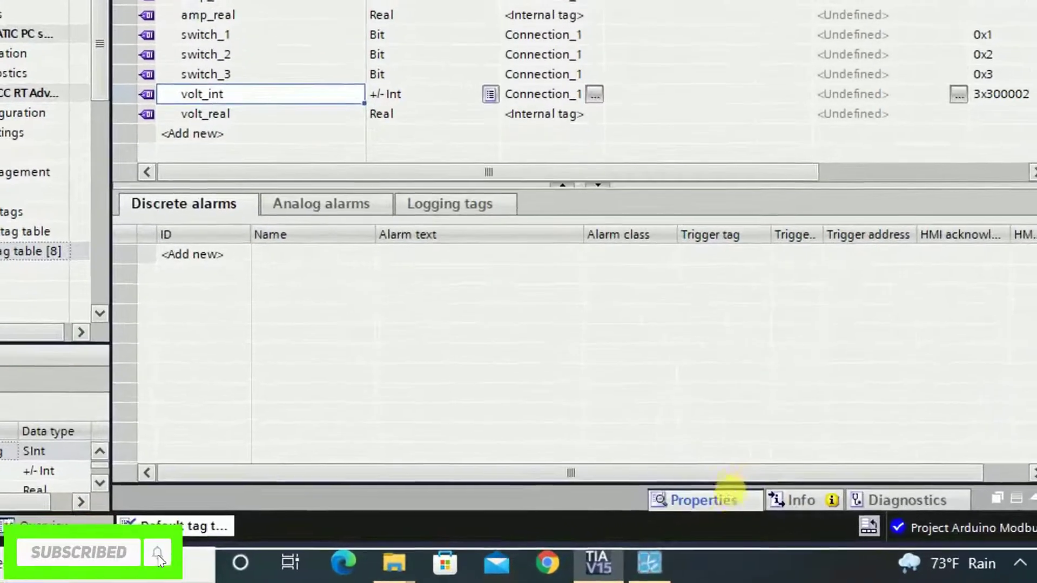
pyautogui.click(679, 518)
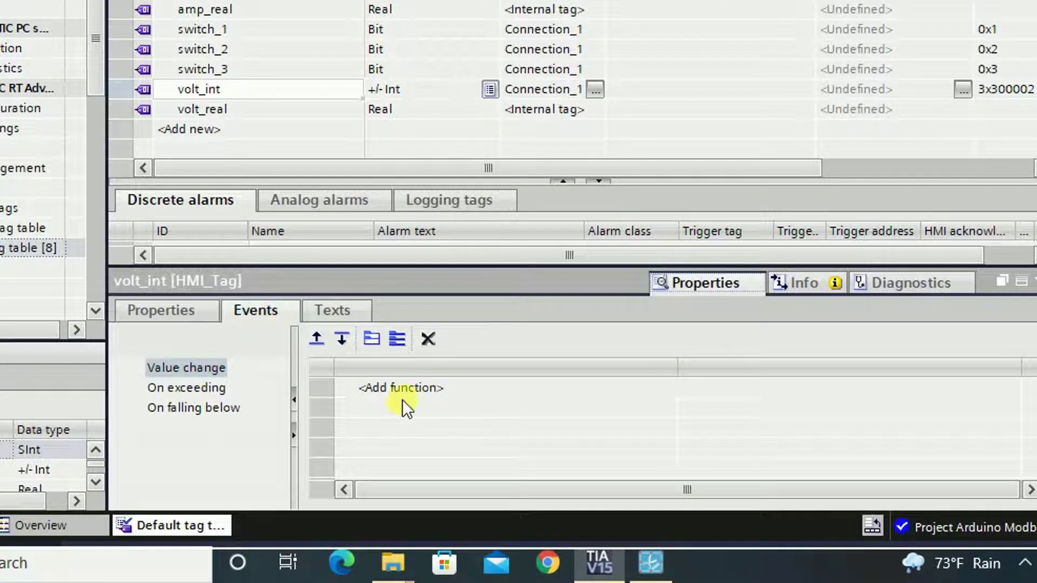
pyautogui.click(430, 385)
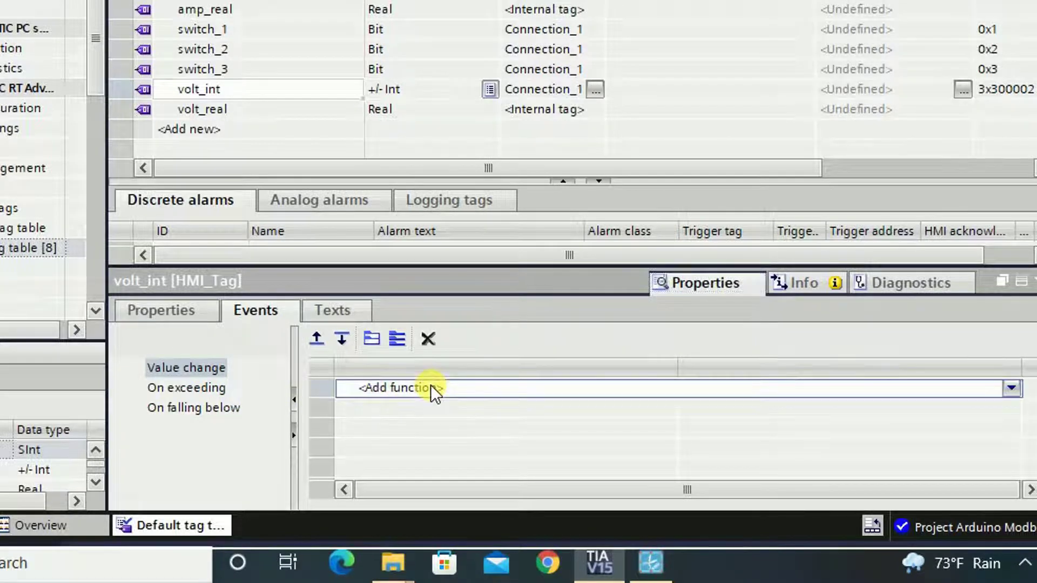
pyautogui.click(1012, 389)
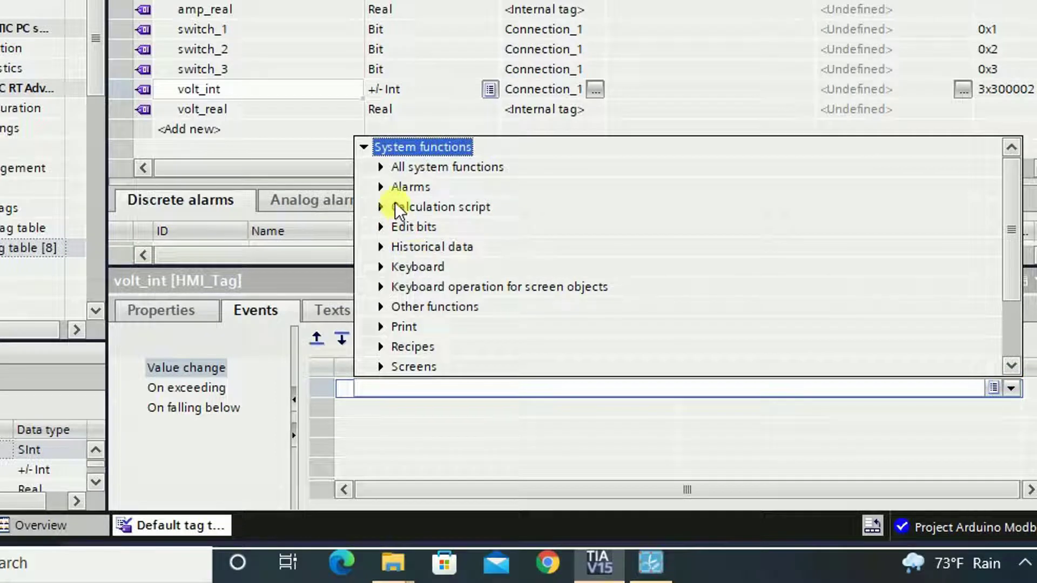
pyautogui.click(380, 207)
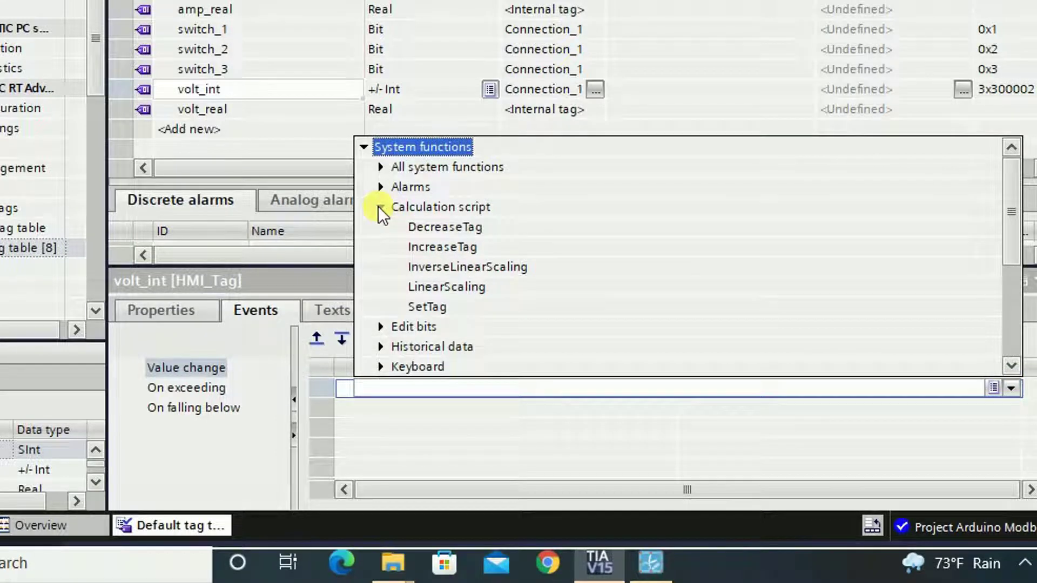
pyautogui.click(439, 287)
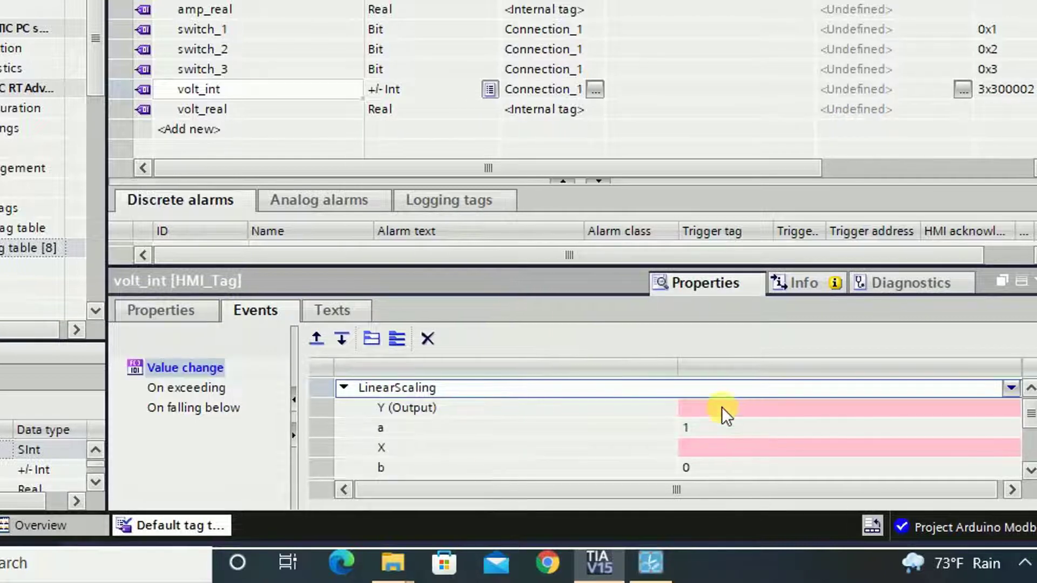
# Step: Set the LinearScaling output Y of the volt_int event to the volt_real tag and factor a to 0.024
pyautogui.click(721, 407)
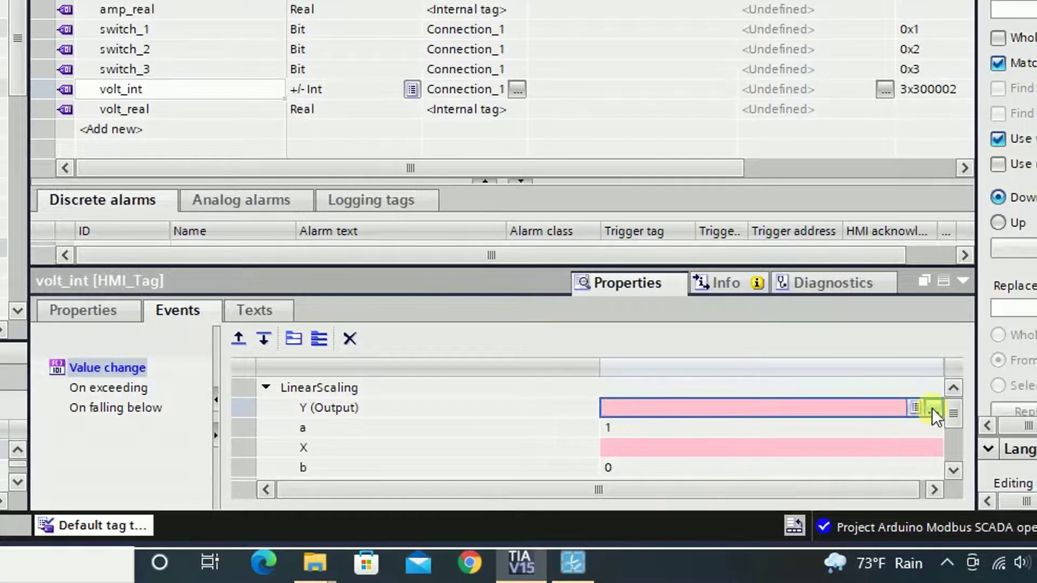
pyautogui.click(933, 409)
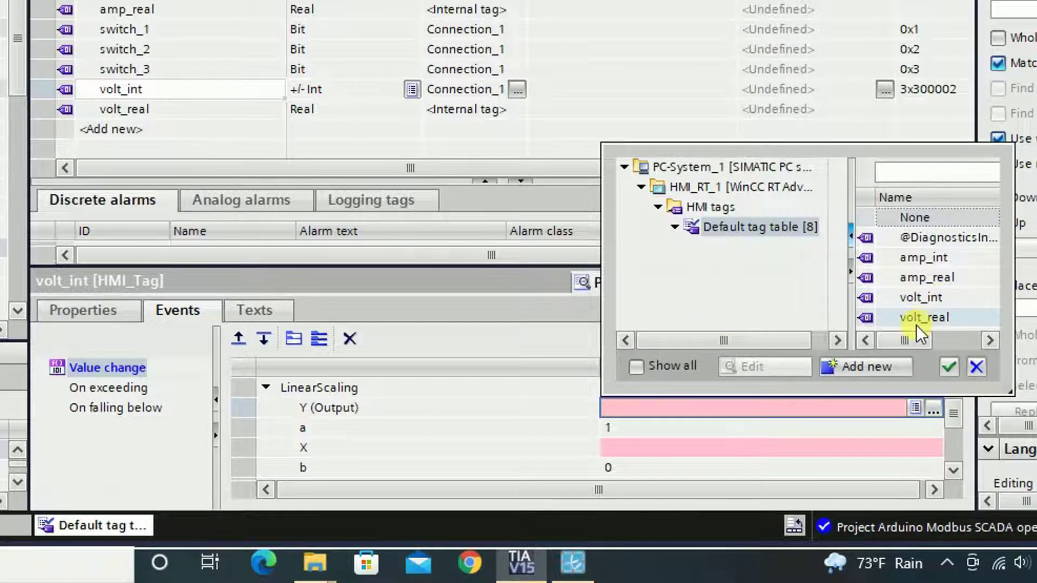
pyautogui.click(928, 317)
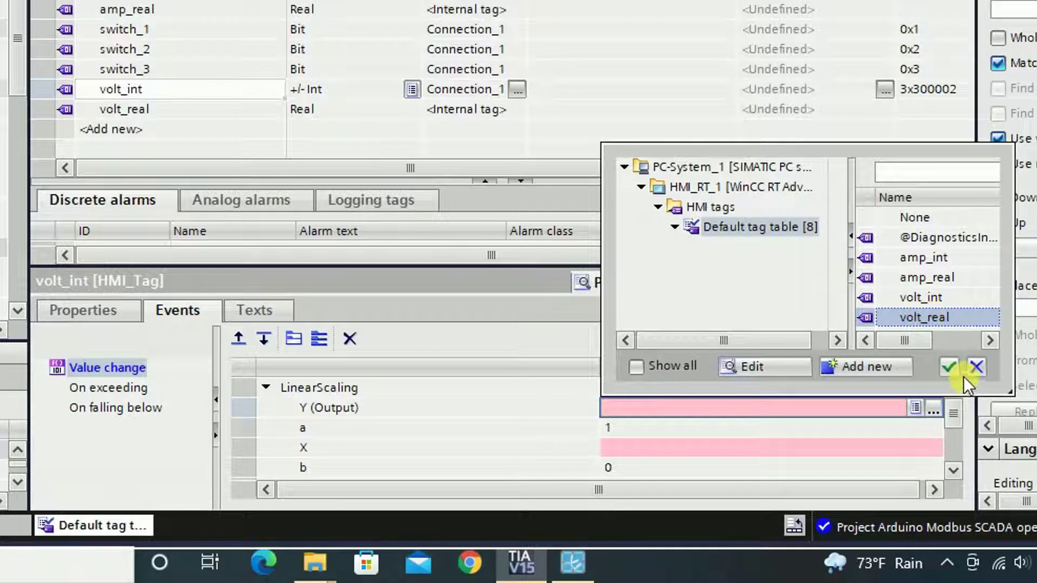
pyautogui.click(949, 366)
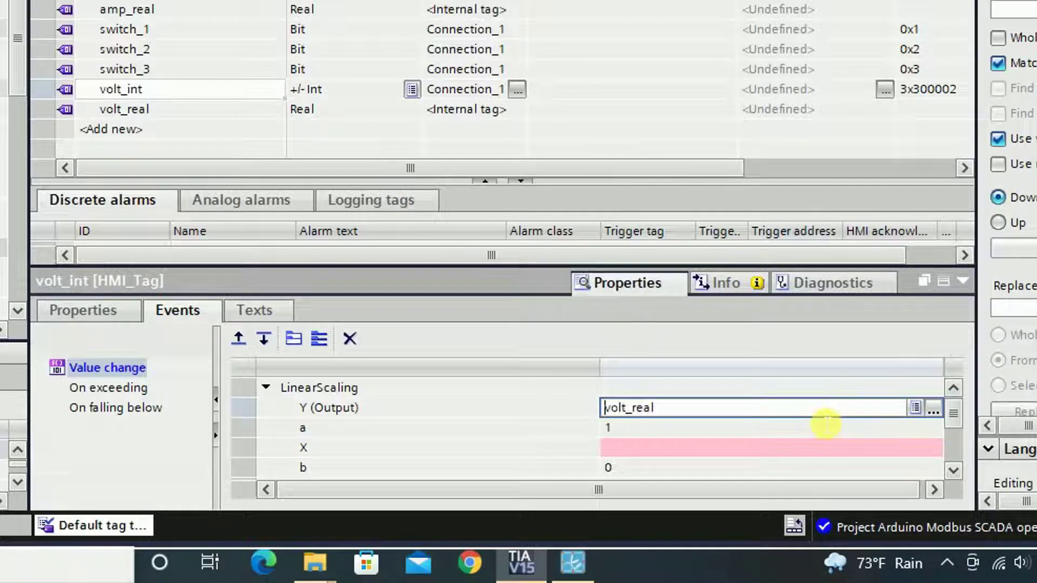
pyautogui.click(627, 428)
pyautogui.doubleClick(627, 428)
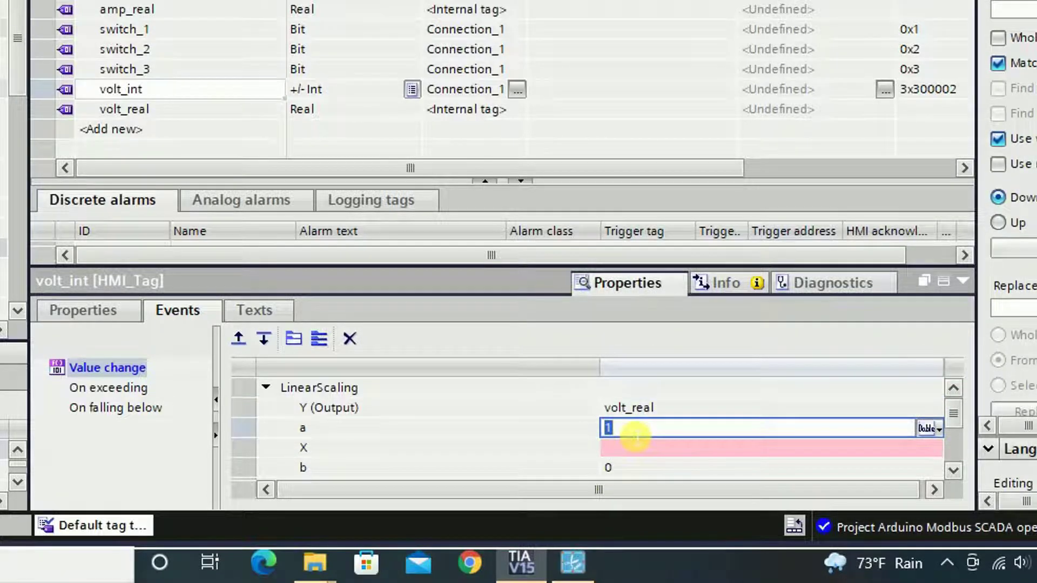
pyautogui.write('0.')
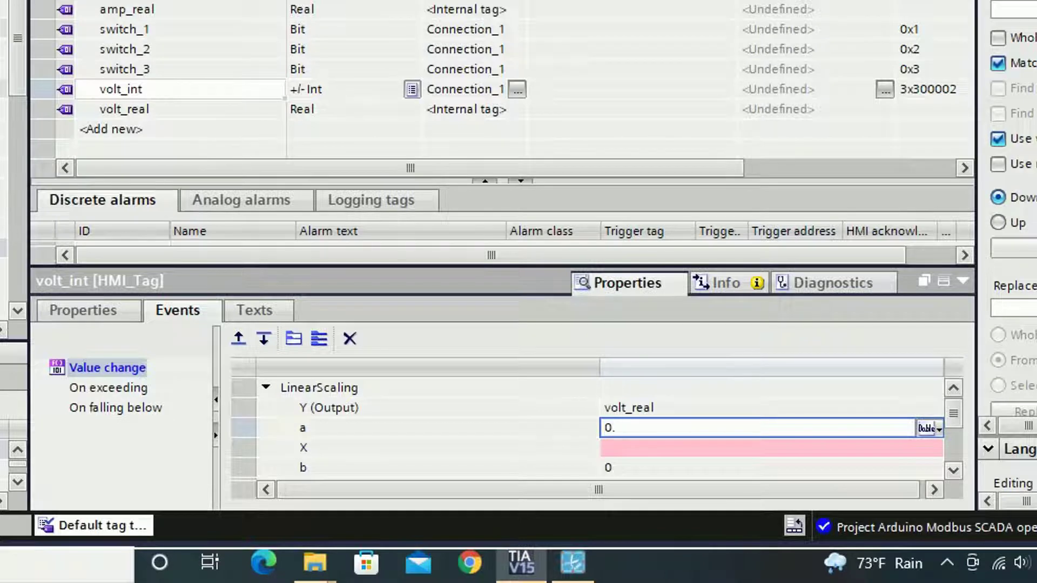
pyautogui.write('024')
# Step: Set the LinearScaling input X of the volt_int event to the volt_int tag and offset b to 0.02
pyautogui.click(627, 448)
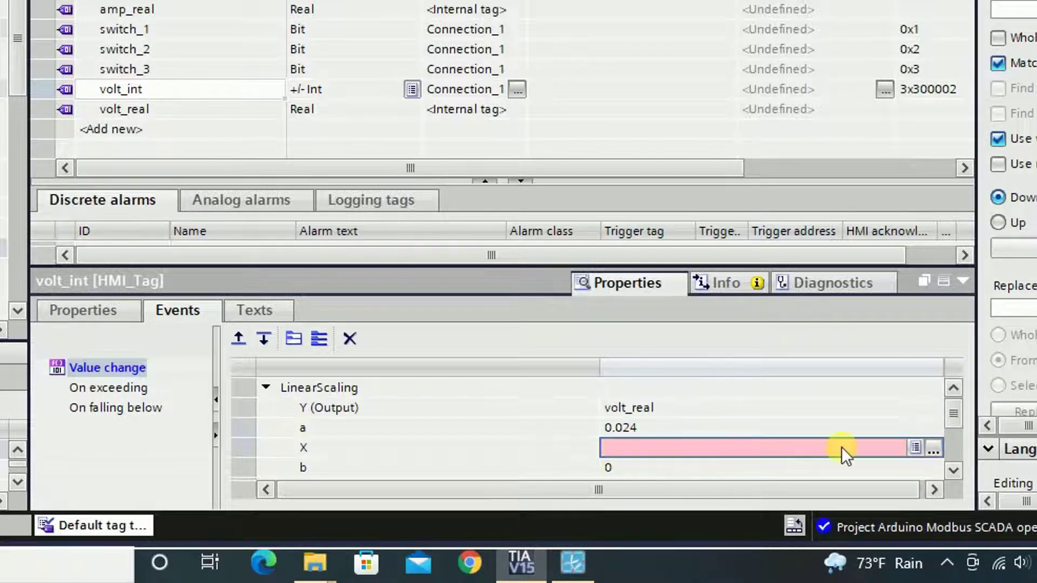
pyautogui.click(933, 448)
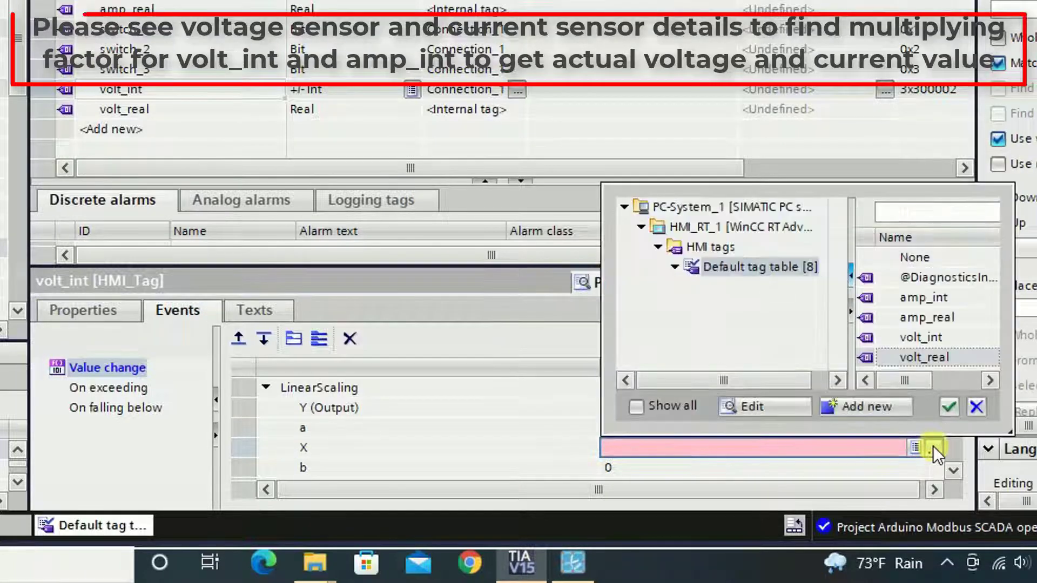
pyautogui.click(935, 338)
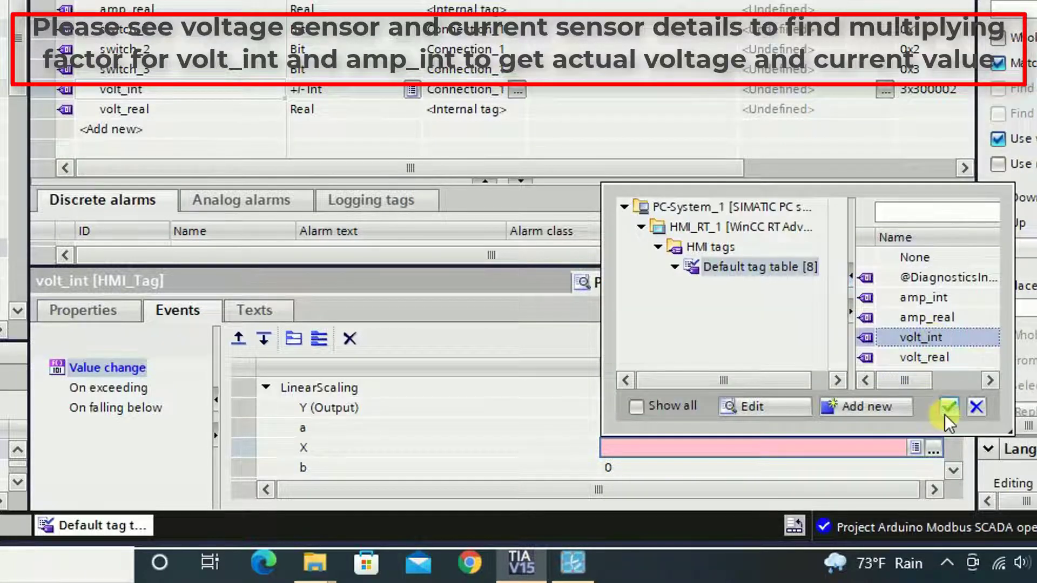
pyautogui.click(949, 407)
pyautogui.click(618, 467)
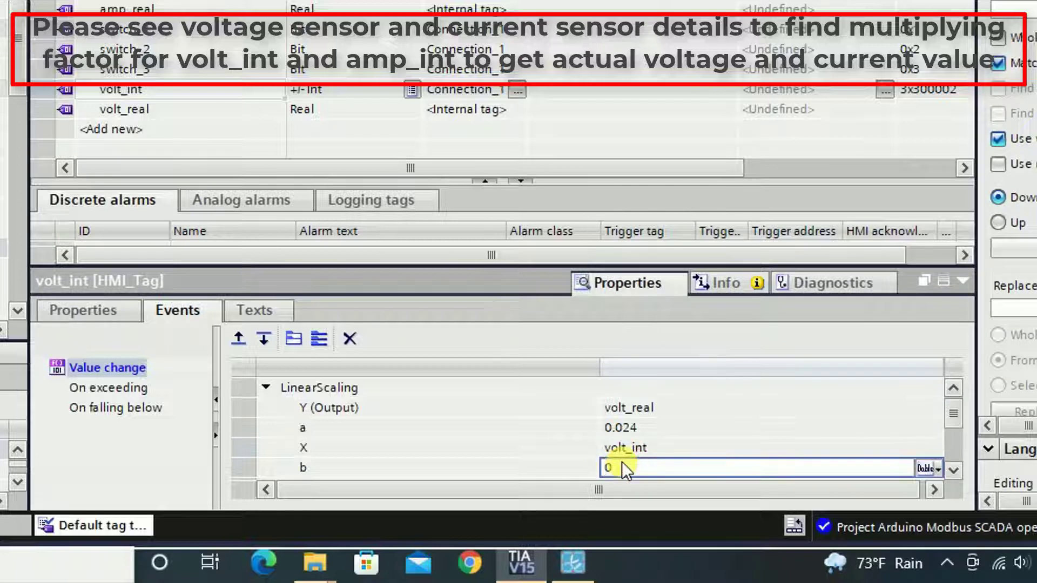
pyautogui.write('0.0')
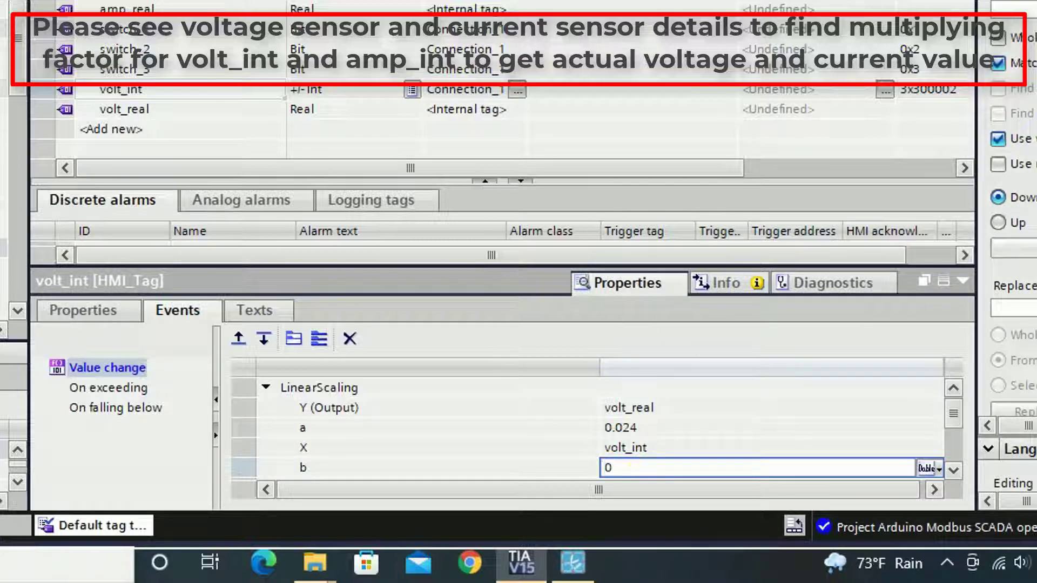
pyautogui.write('2')
pyautogui.moveTo(952, 409); pyautogui.dragTo(953, 407)
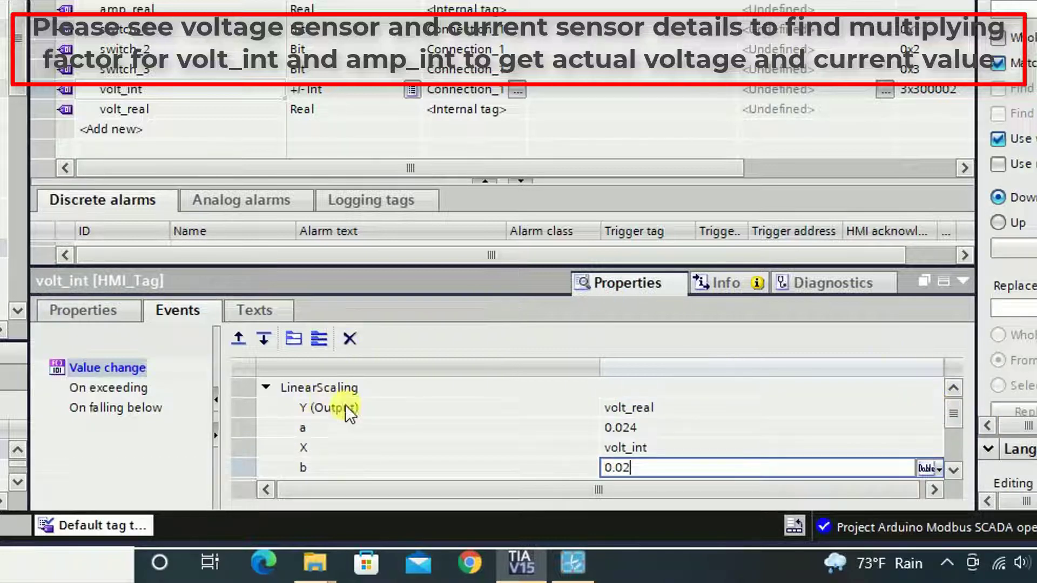
pyautogui.click(611, 95)
pyautogui.moveTo(952, 416); pyautogui.dragTo(926, 425)
pyautogui.click(702, 426)
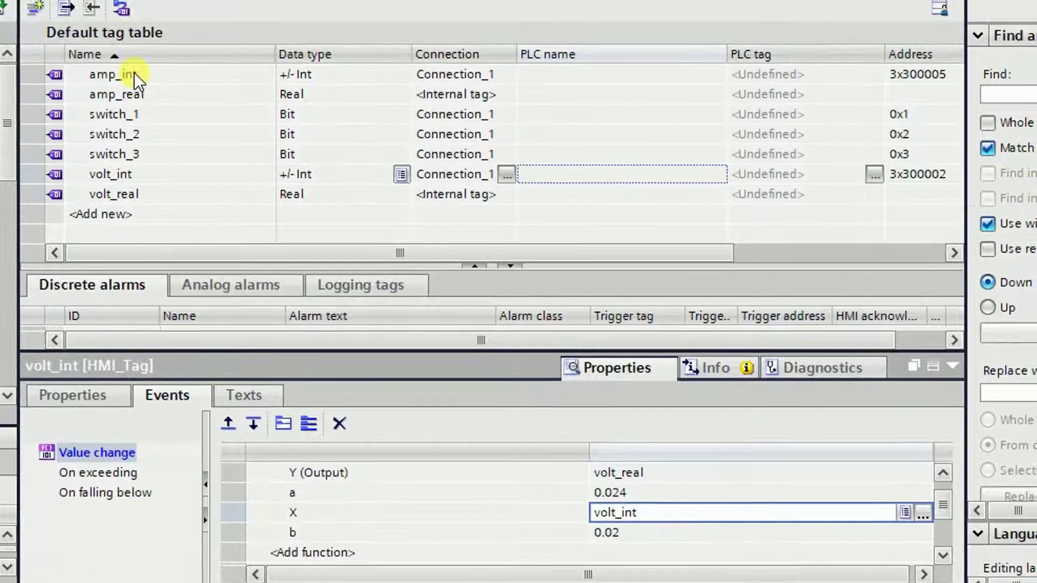
# Step: Add the LinearScaling calculation function to the Value change event of the amp_int tag
pyautogui.click(134, 72)
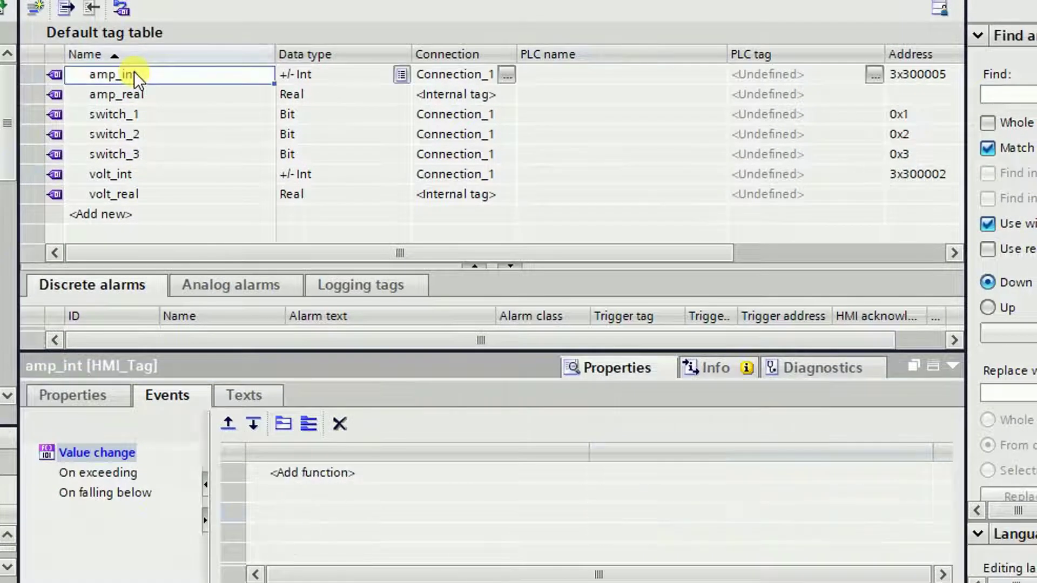
pyautogui.click(329, 469)
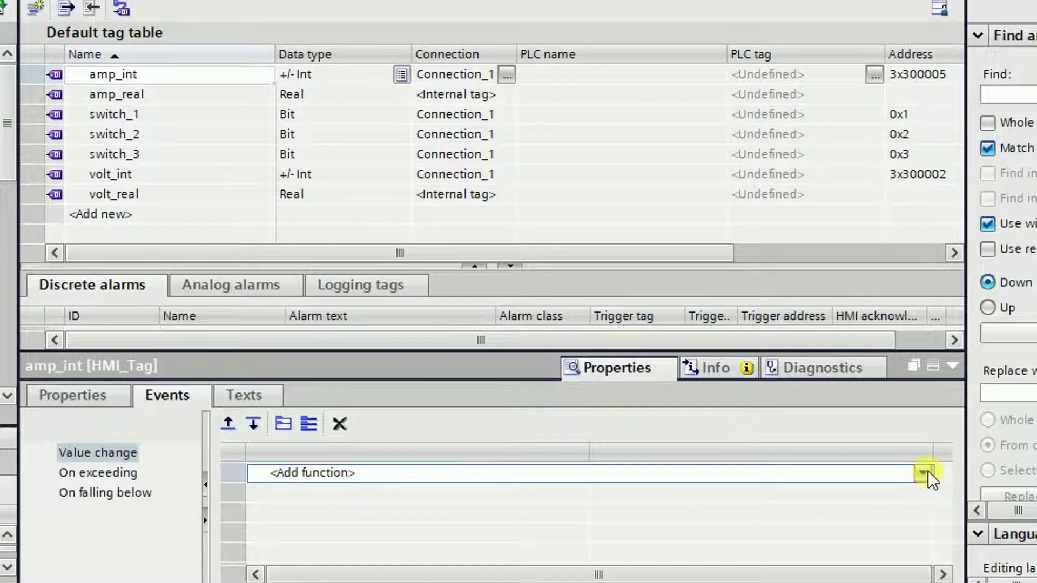
pyautogui.click(927, 473)
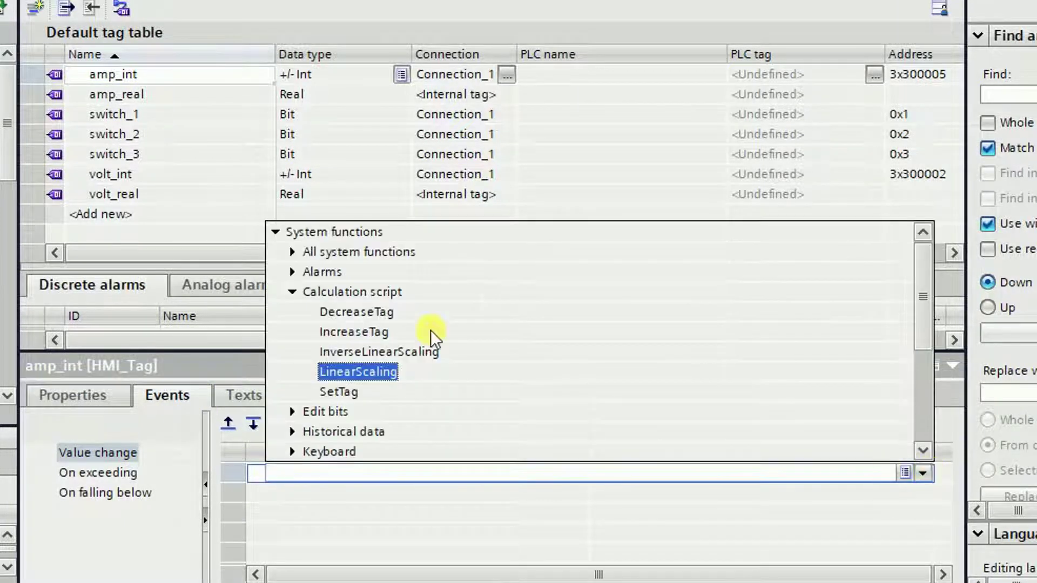
pyautogui.click(369, 371)
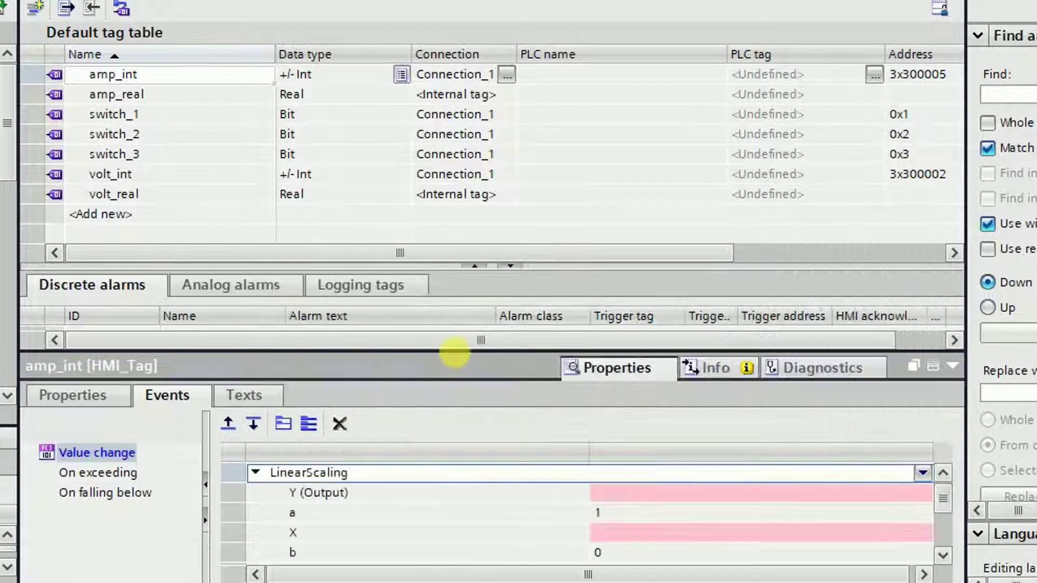
# Step: Set the LinearScaling output Y of the amp_int event to the amp_real tag and factor a to 0.024
pyautogui.click(623, 492)
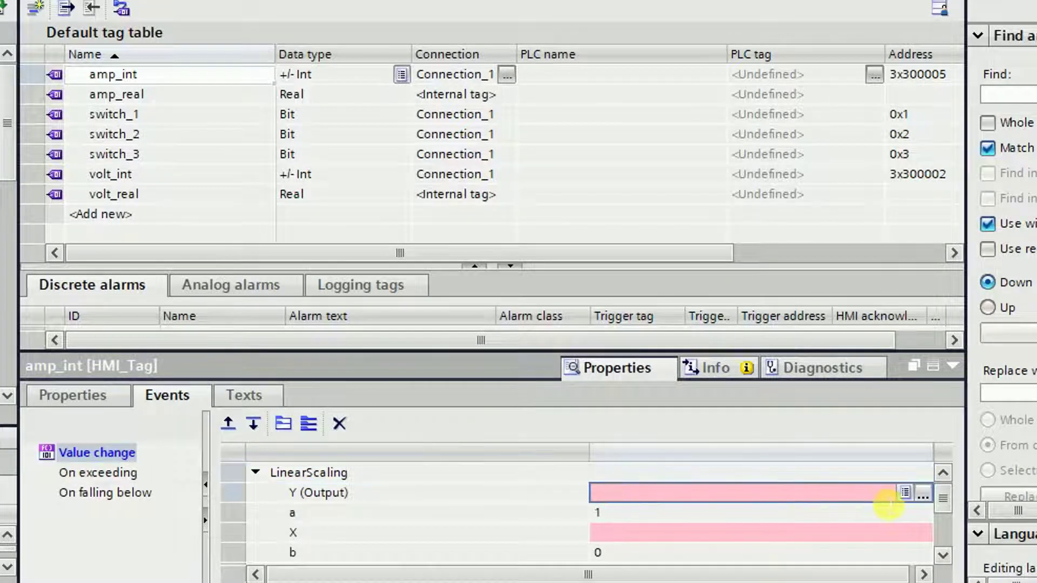
pyautogui.click(922, 495)
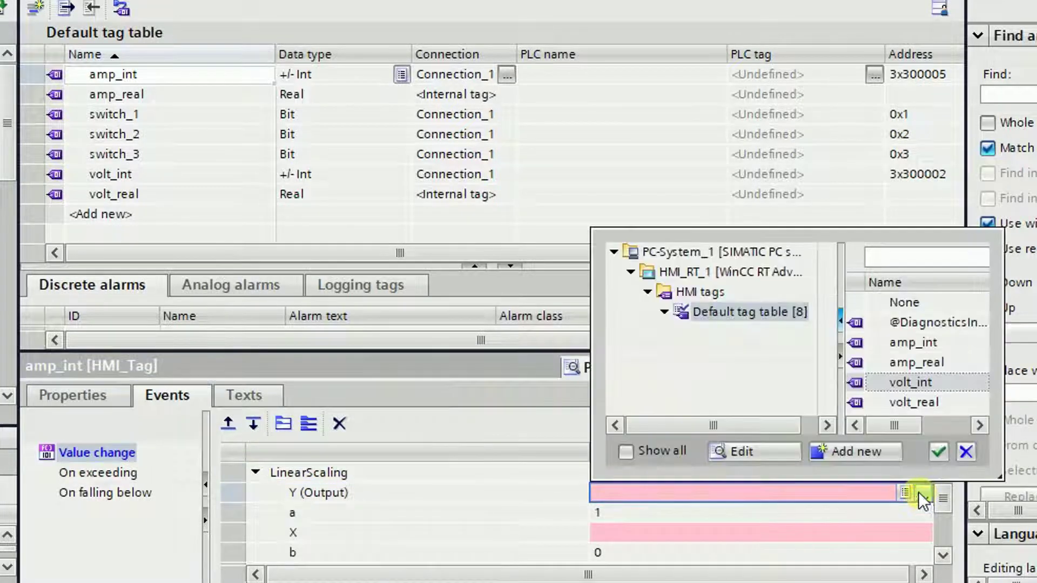
pyautogui.click(922, 361)
pyautogui.click(939, 453)
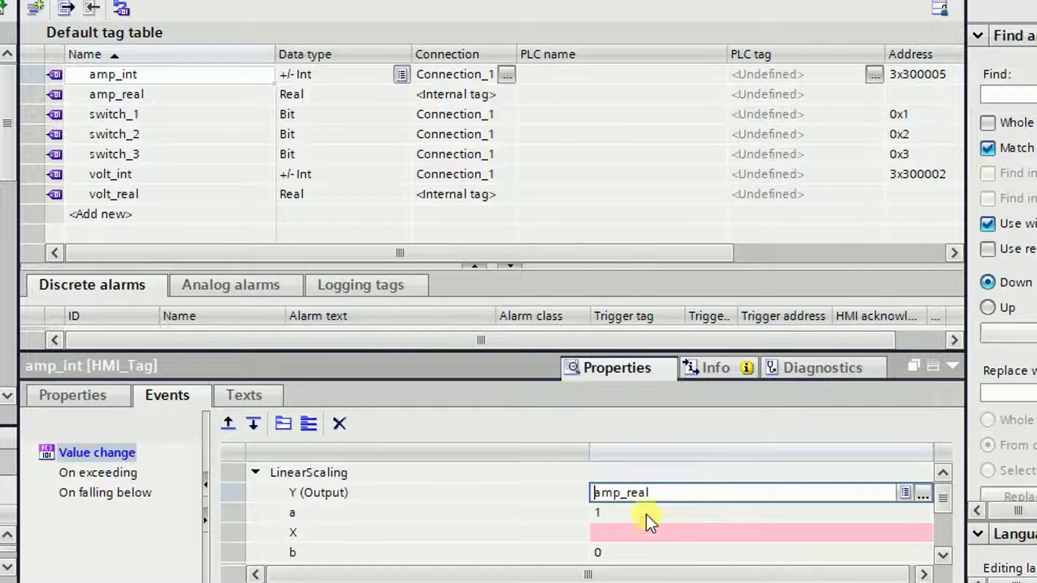
pyautogui.click(629, 511)
pyautogui.write('0.02')
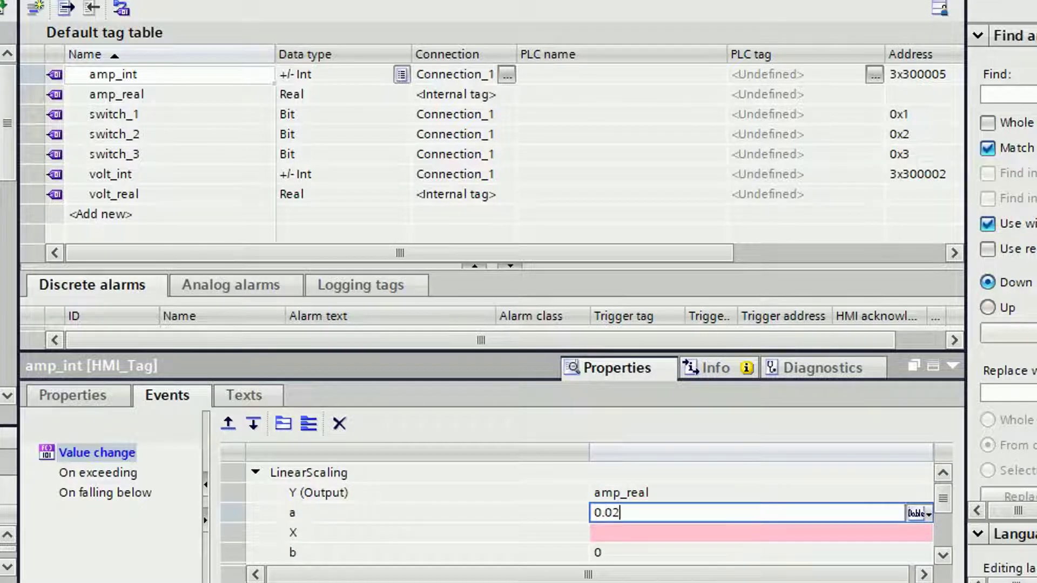
pyautogui.write('4')
# Step: Assign the amp_int tag as input X of its LinearScaling function and collapse the tag's property area
pyautogui.click(606, 533)
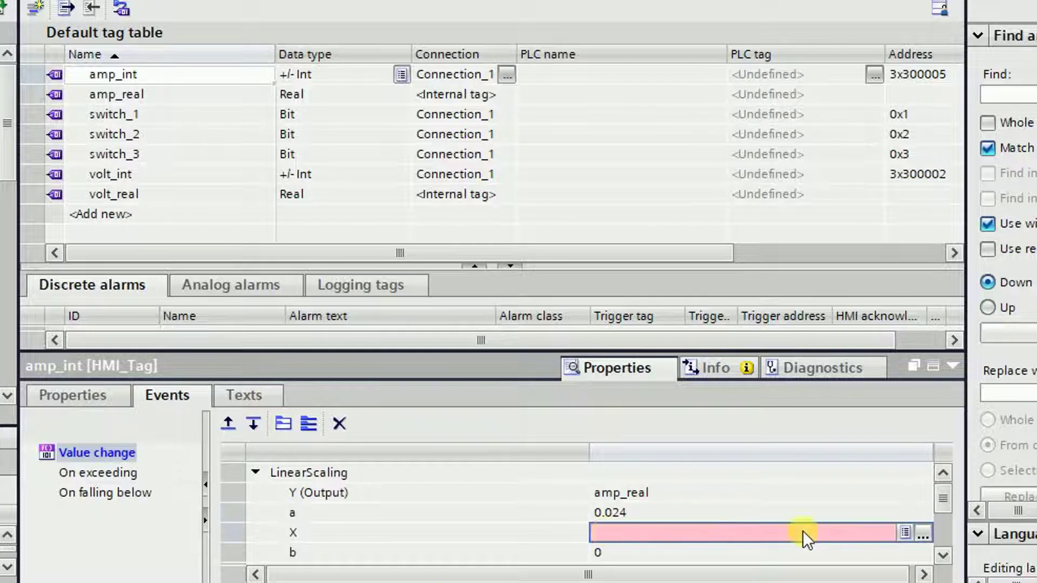
pyautogui.click(923, 533)
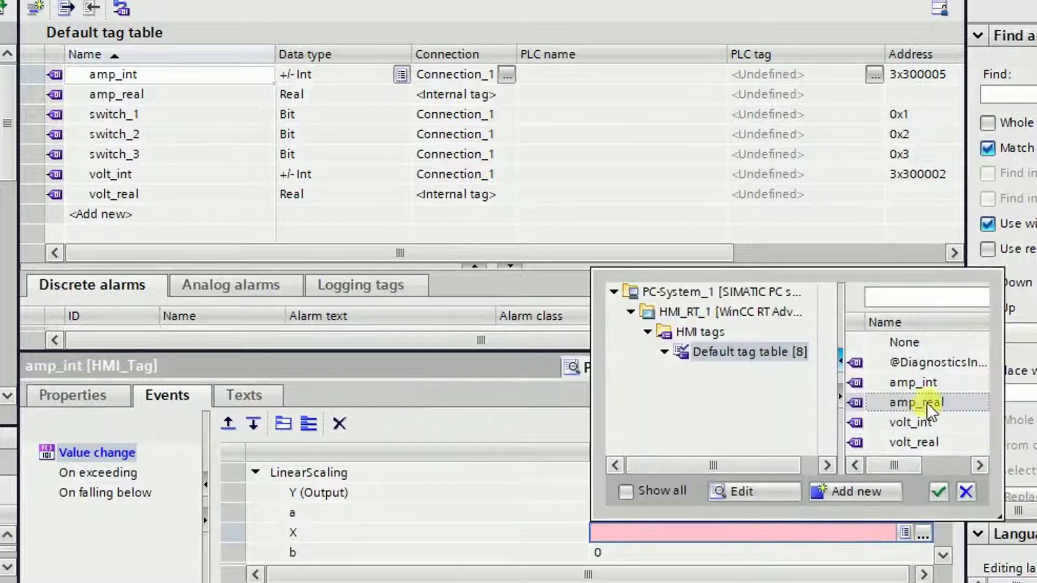
pyautogui.click(934, 382)
pyautogui.click(938, 490)
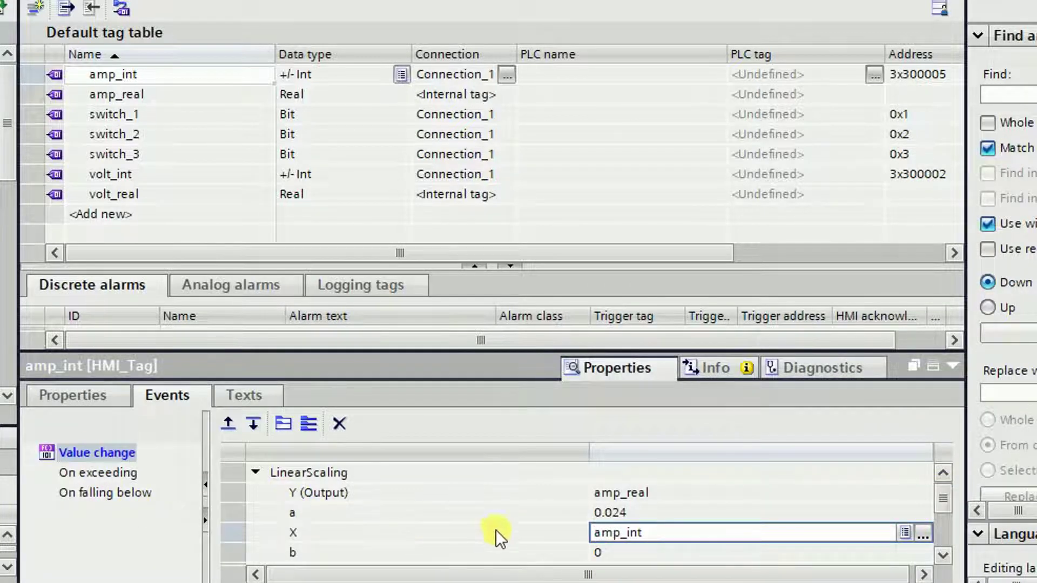
pyautogui.click(550, 539)
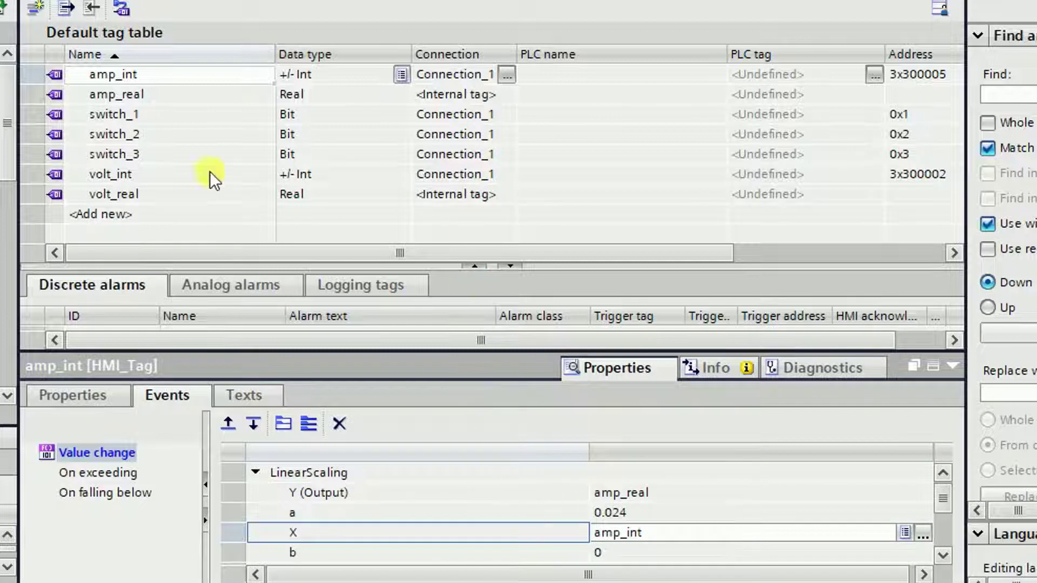
pyautogui.click(141, 89)
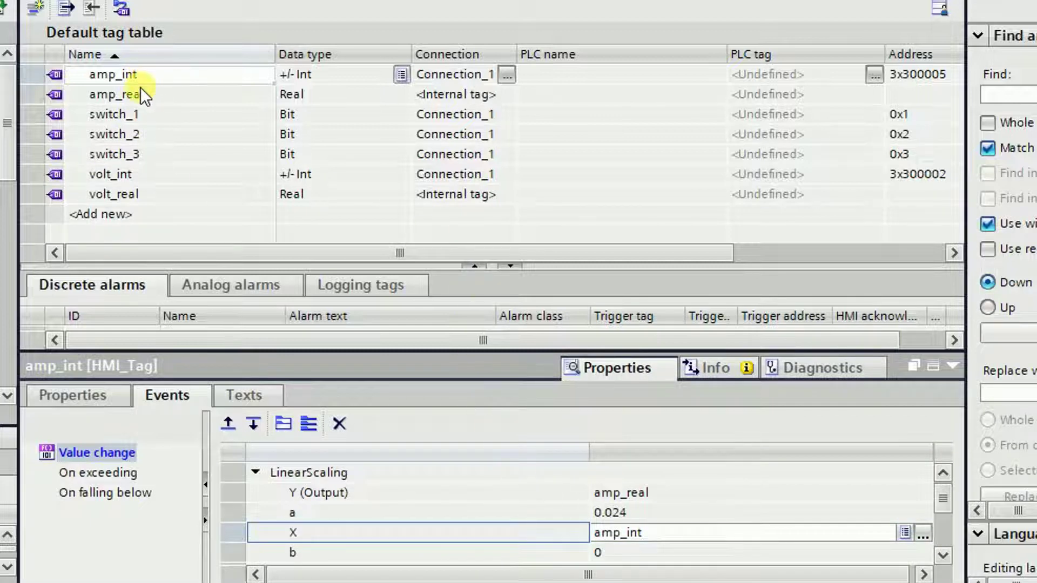
pyautogui.click(148, 71)
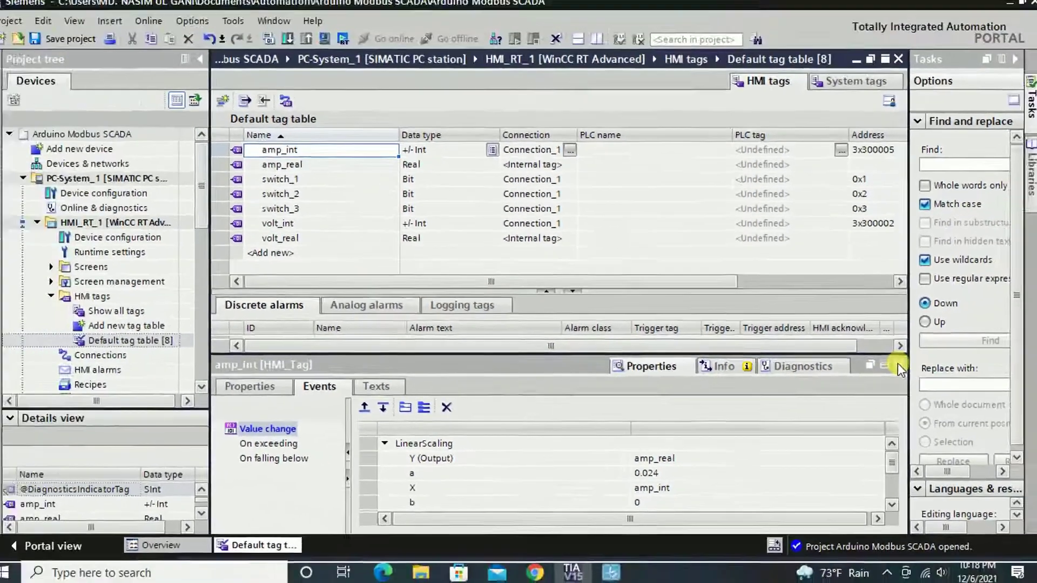
pyautogui.click(953, 366)
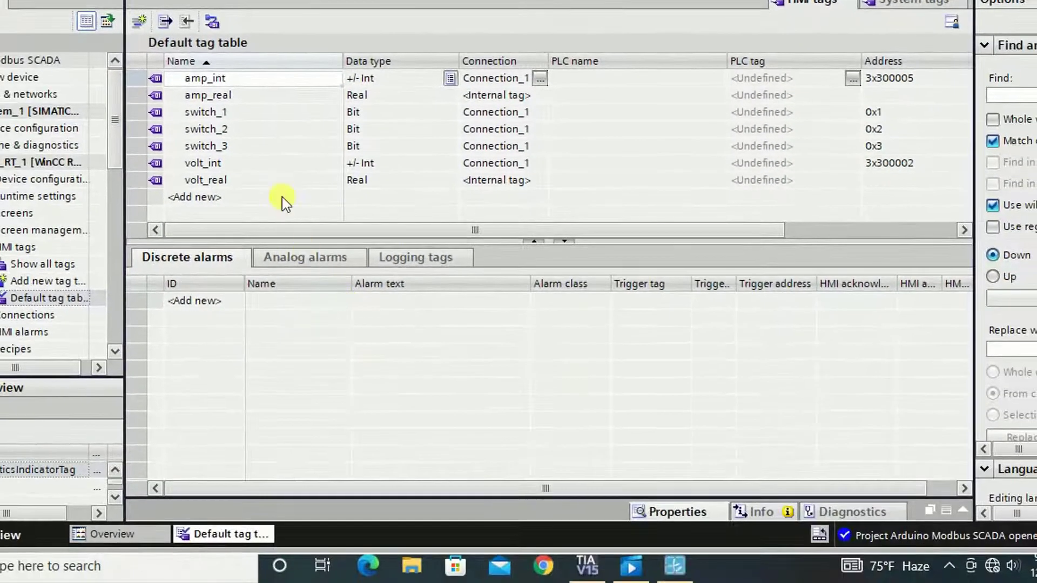
# Step: Review the LinearScaling parameters in the Value change events of the volt_int and amp_int tags
pyautogui.click(238, 161)
pyautogui.click(705, 512)
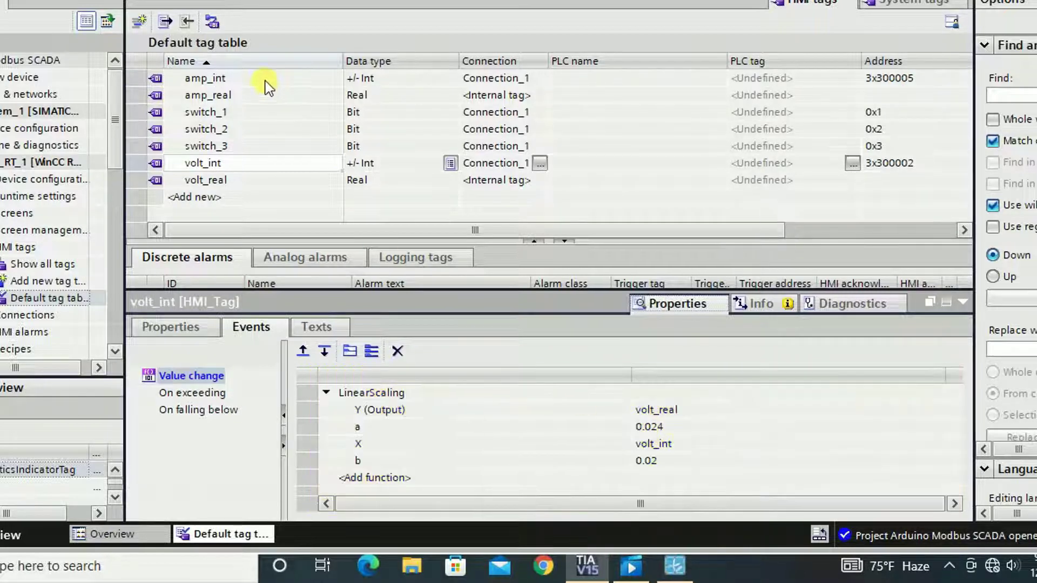
pyautogui.click(258, 79)
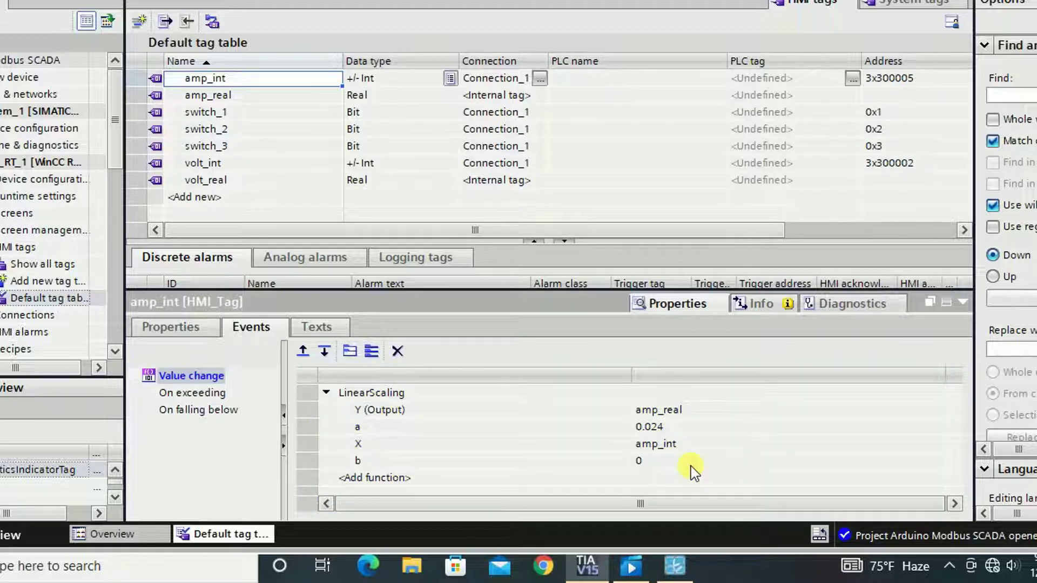
pyautogui.click(966, 306)
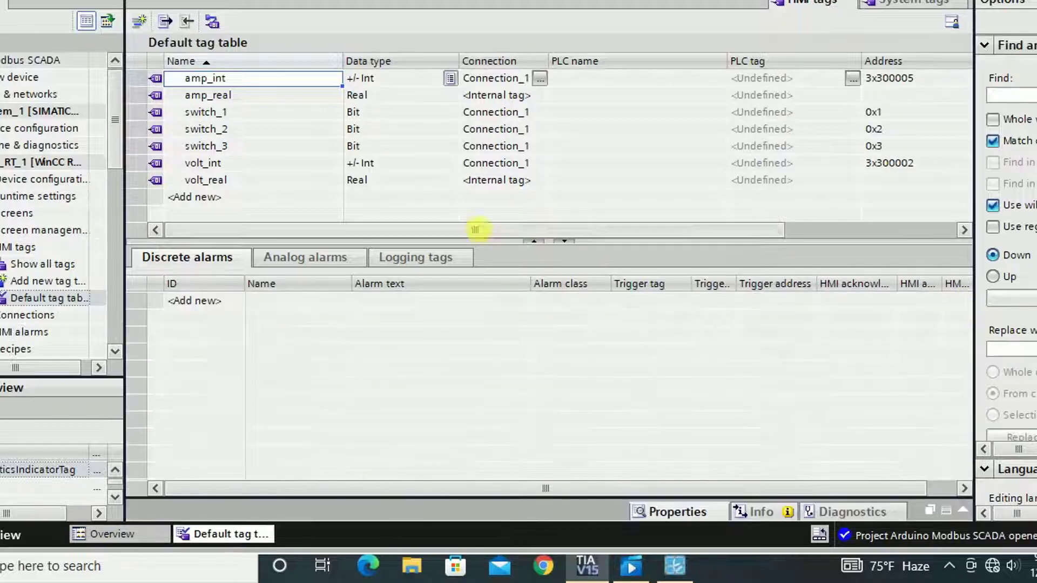